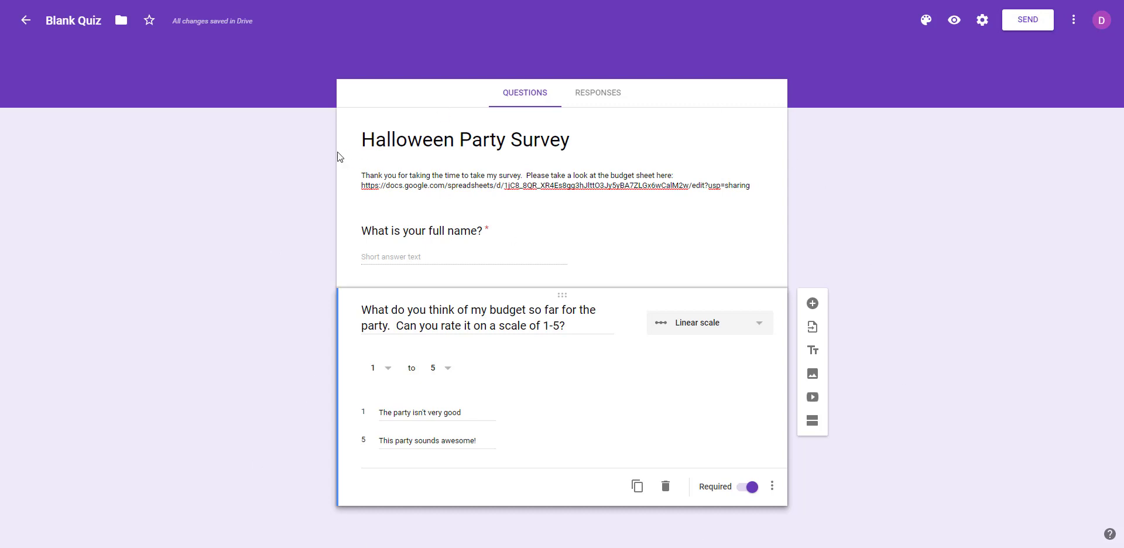
left_click(338, 245)
left_click(346, 381)
left_click(339, 241)
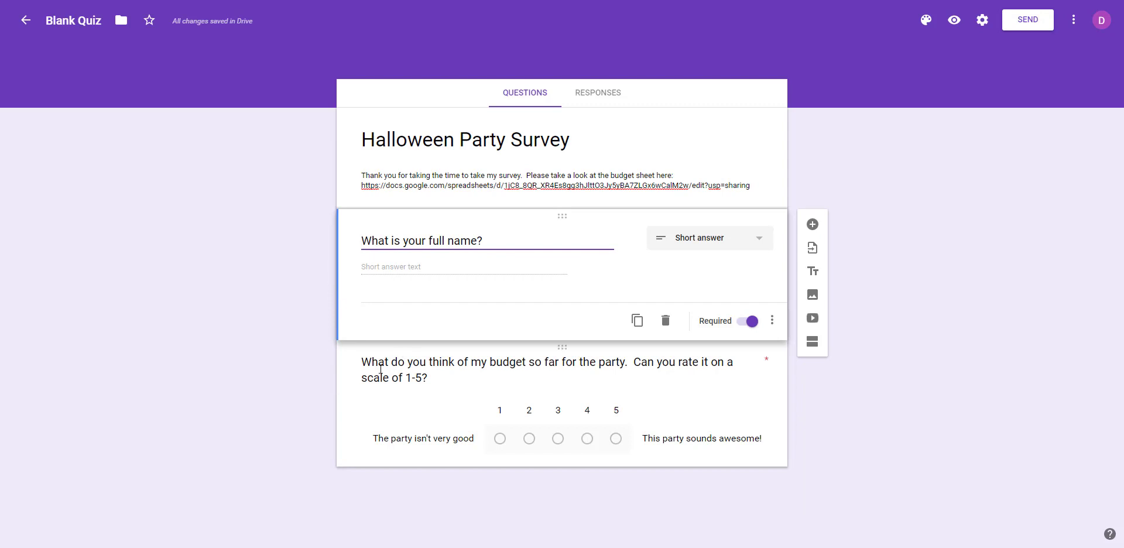
left_click(336, 370)
left_click(336, 370)
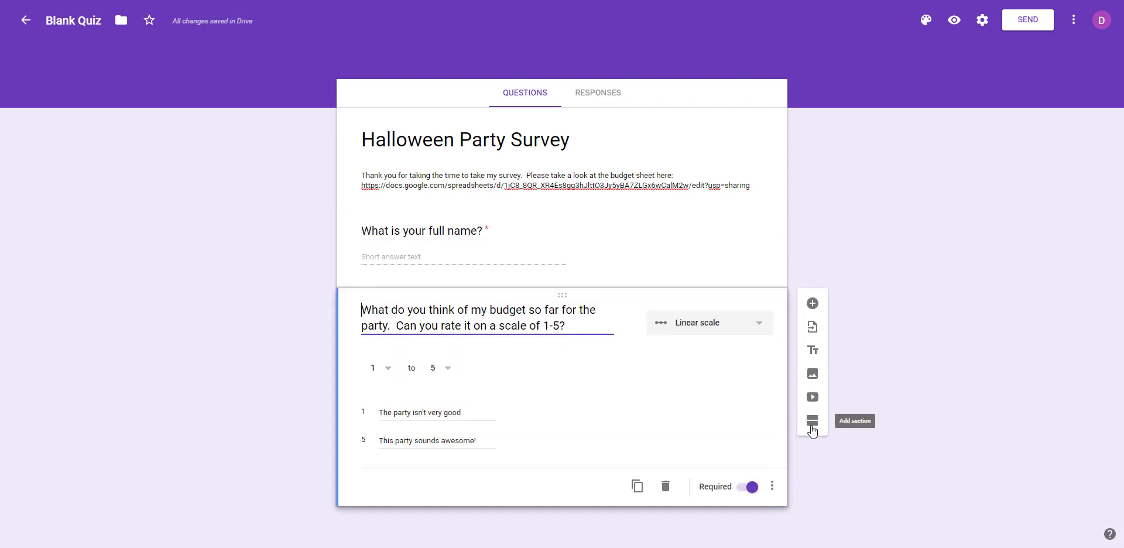
Try adding a section after the full-name question, and merge it back with the section above
left_click(338, 251)
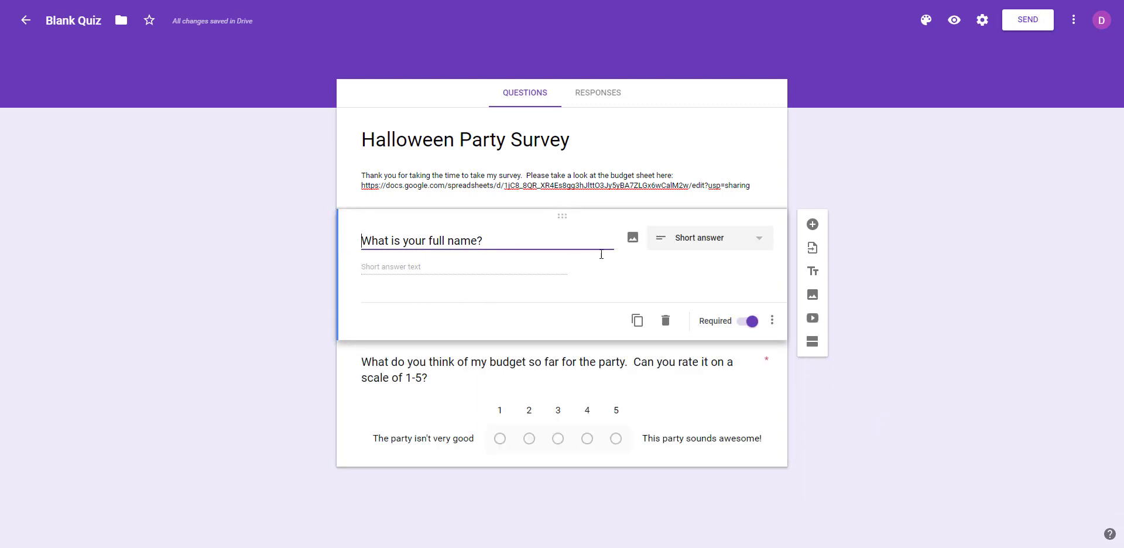
left_click(810, 346)
scroll(893, 441, "down", 2)
scroll(670, 394, "up", 2)
scroll(650, 394, "down", 2)
scroll(647, 389, "up", 2)
left_click(769, 380)
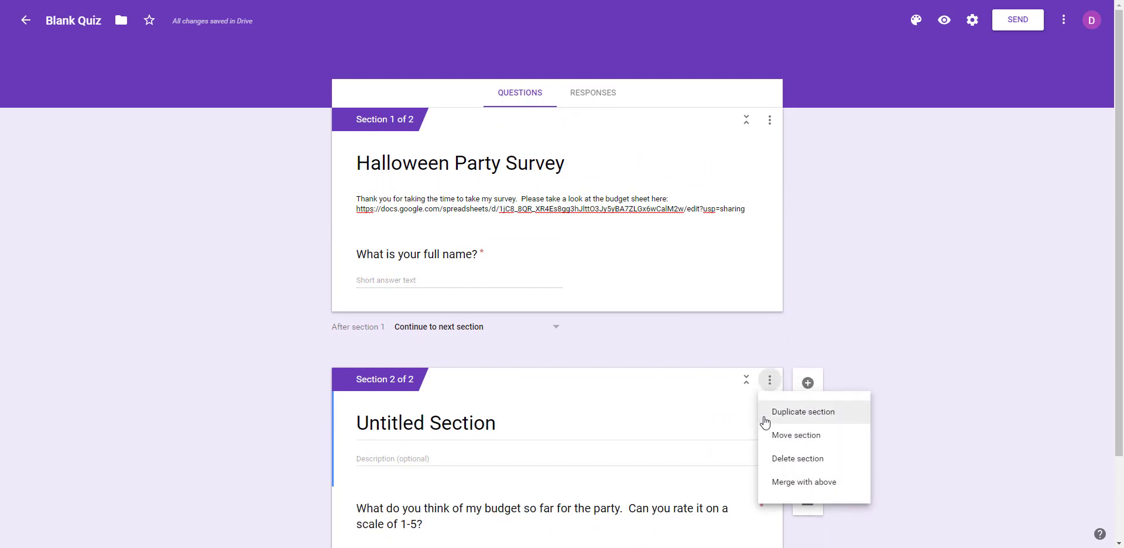
left_click(797, 480)
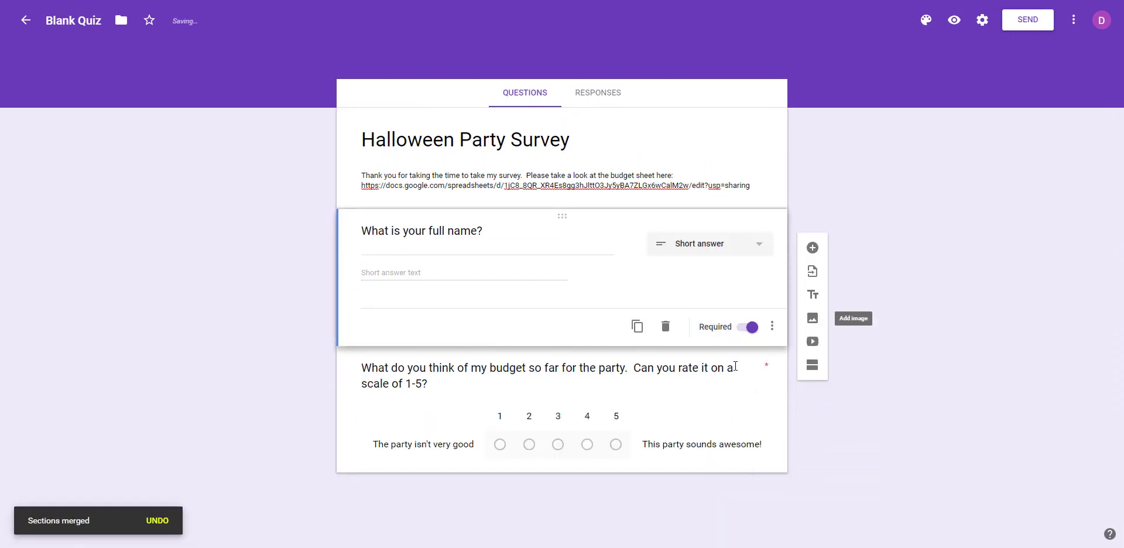
Add a new section after the budget rating question and title it "About our party"
left_click(338, 391)
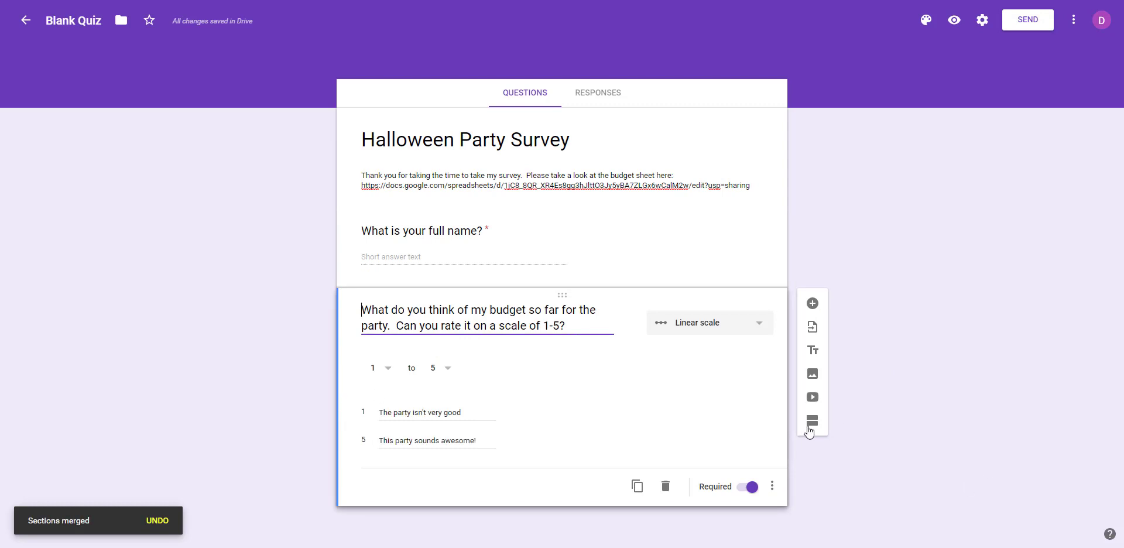
left_click(812, 432)
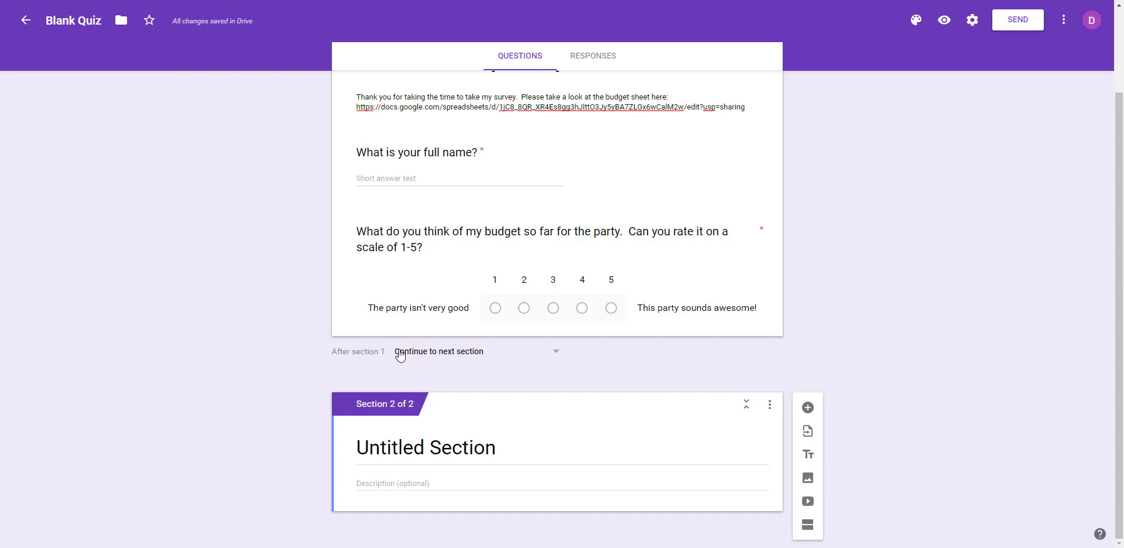
left_click(432, 468)
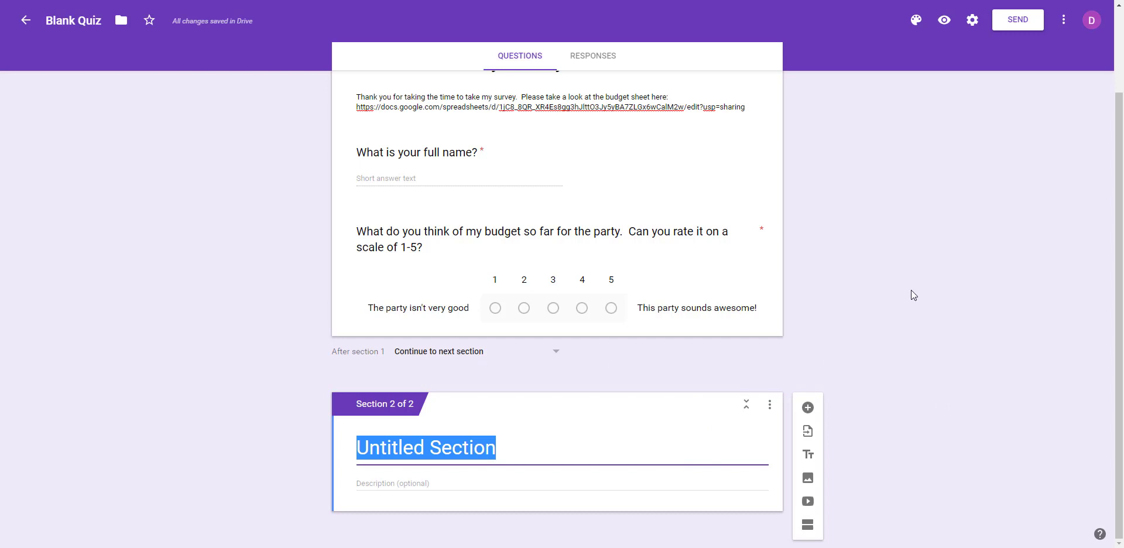
type("About our party")
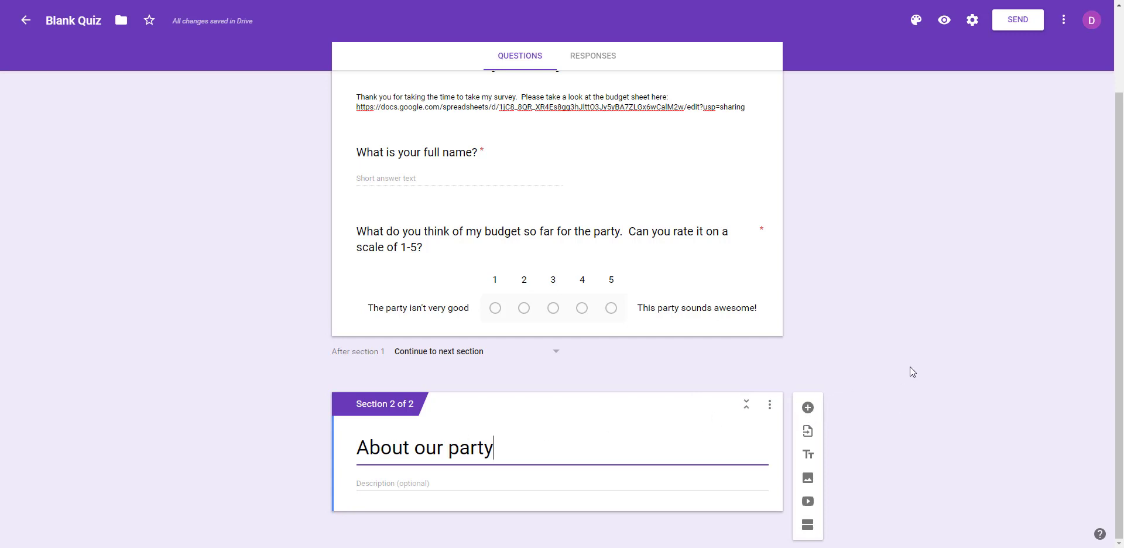
Add the short answer question "How much do you think you'll pay to enter my party?" to the About our party section
left_click(808, 408)
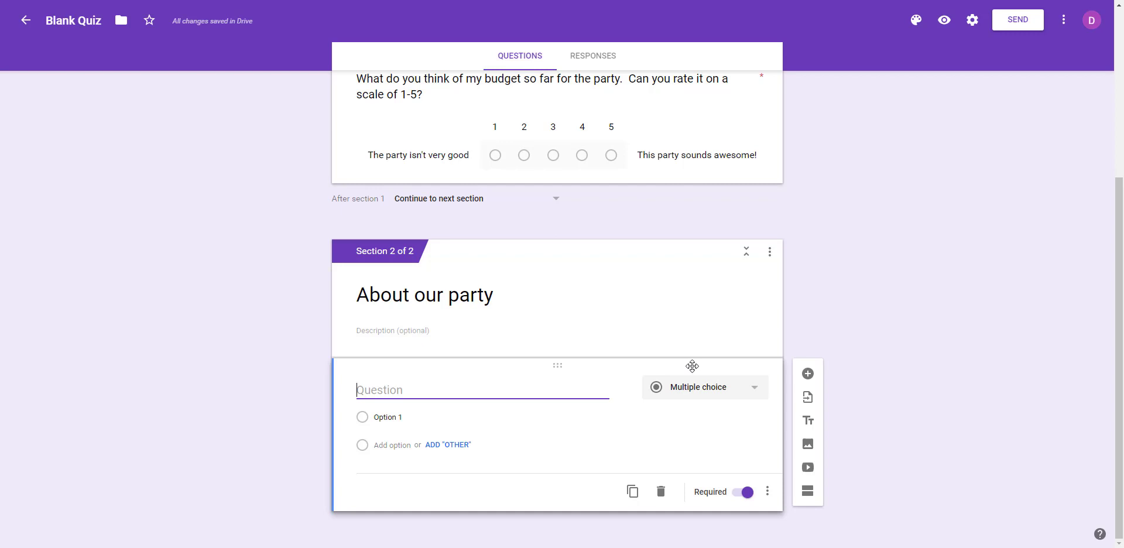
type("How much do you think you'll pay to ")
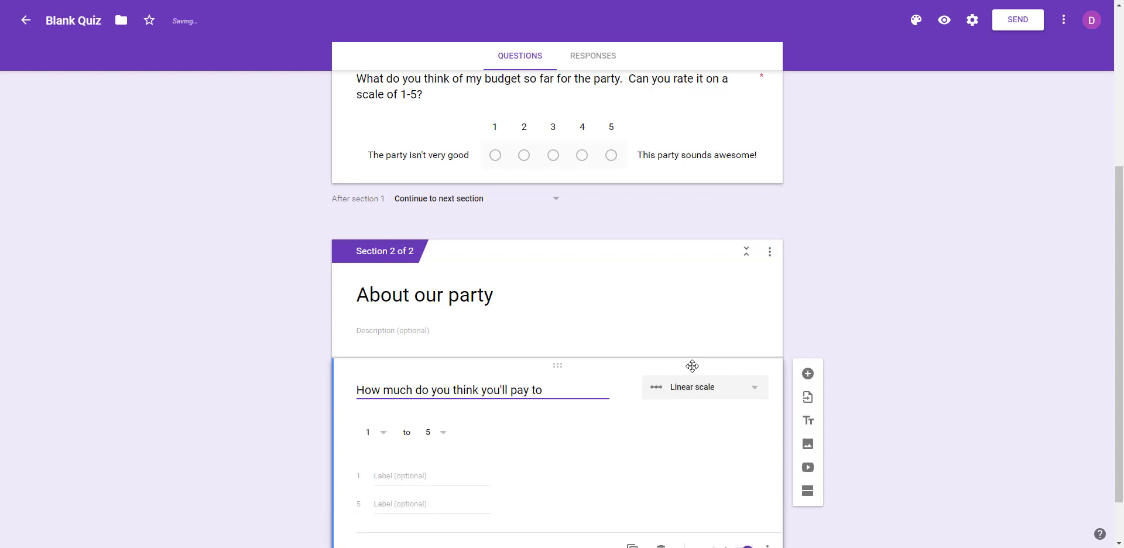
type("enter my party?")
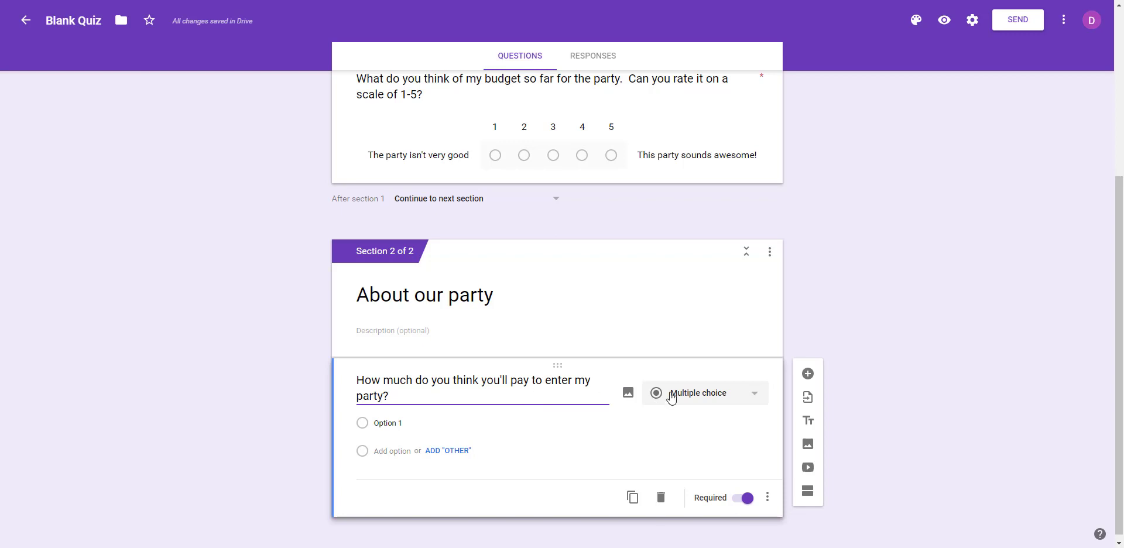
left_click(697, 394)
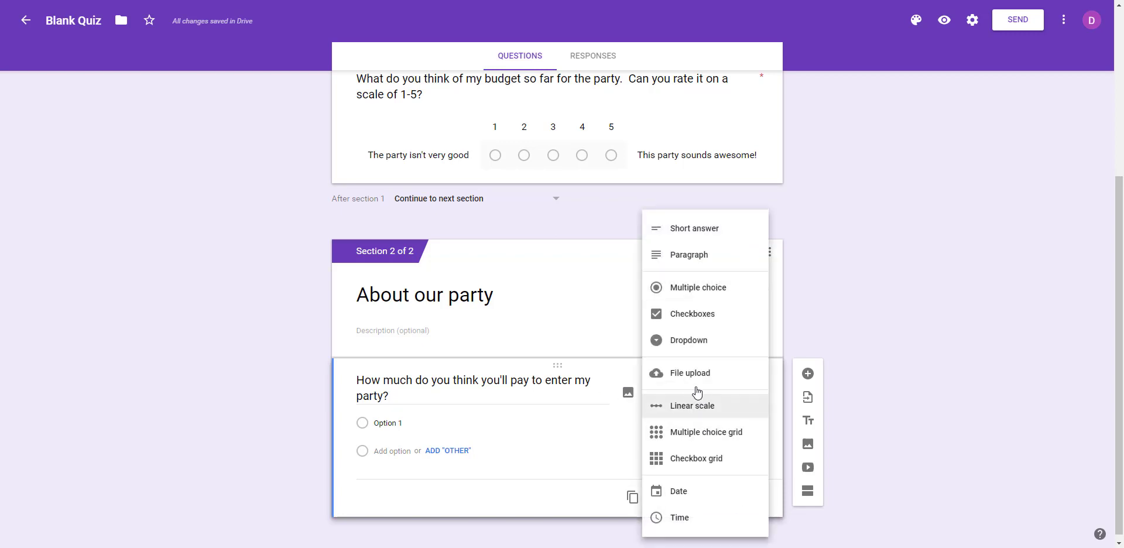
left_click(689, 234)
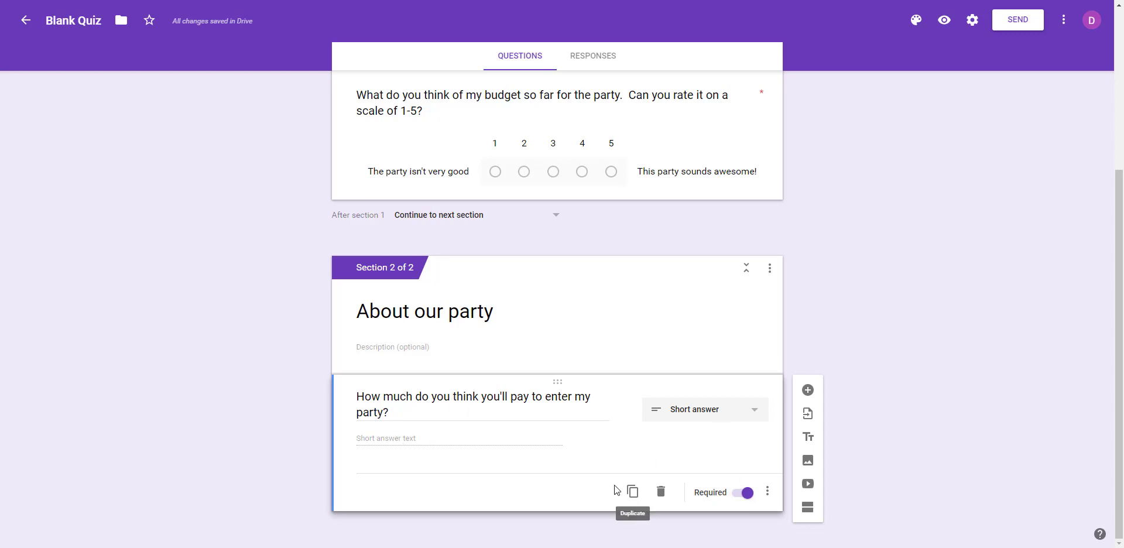
Turn on response validation for the question about paying to enter the party
left_click(768, 492)
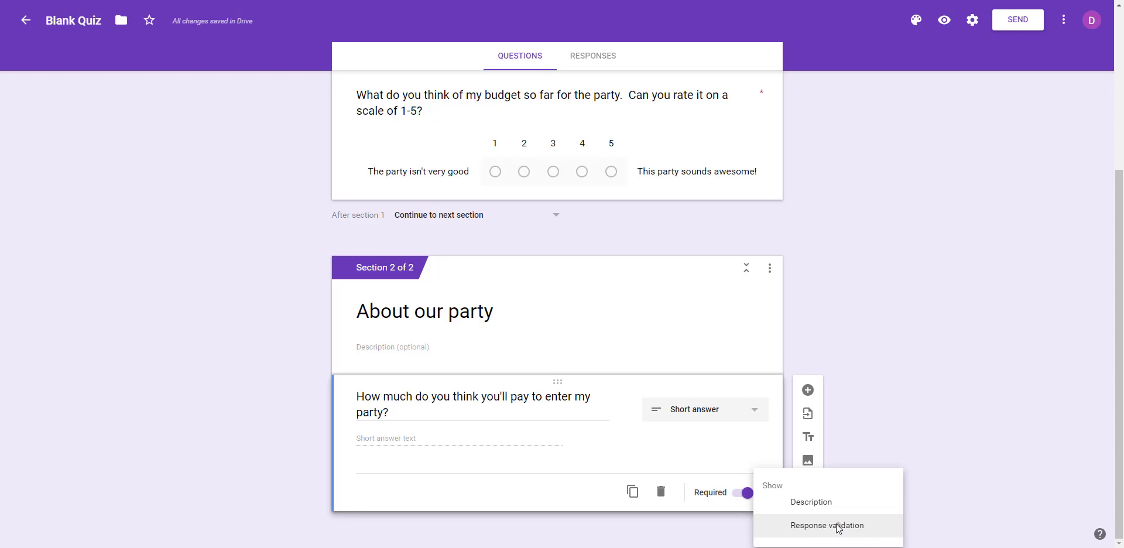
left_click(837, 527)
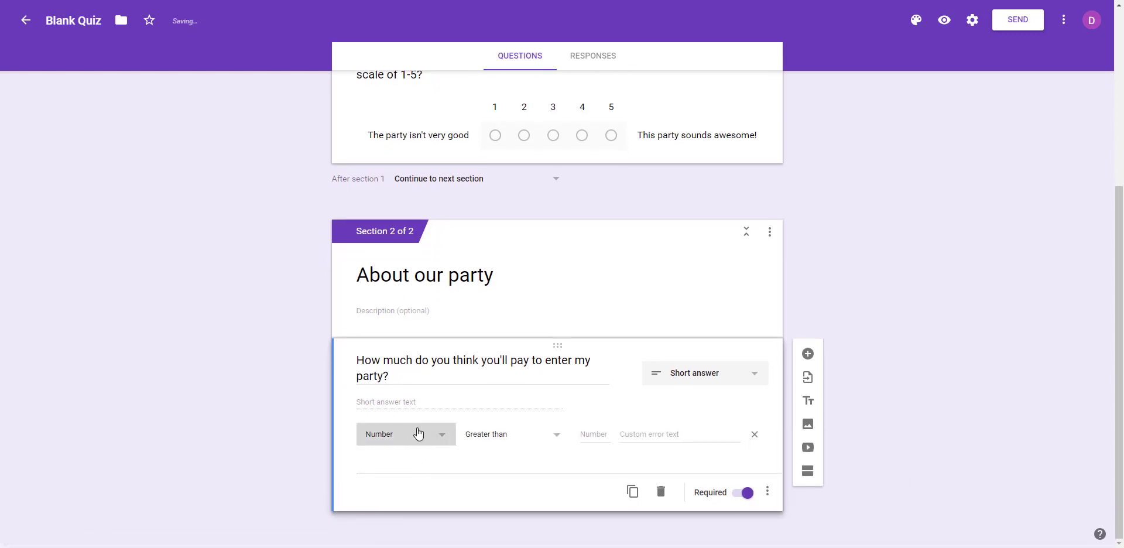
Try the Regular expression, Text and Length validation types, and return the validation type to Number
left_click(404, 427)
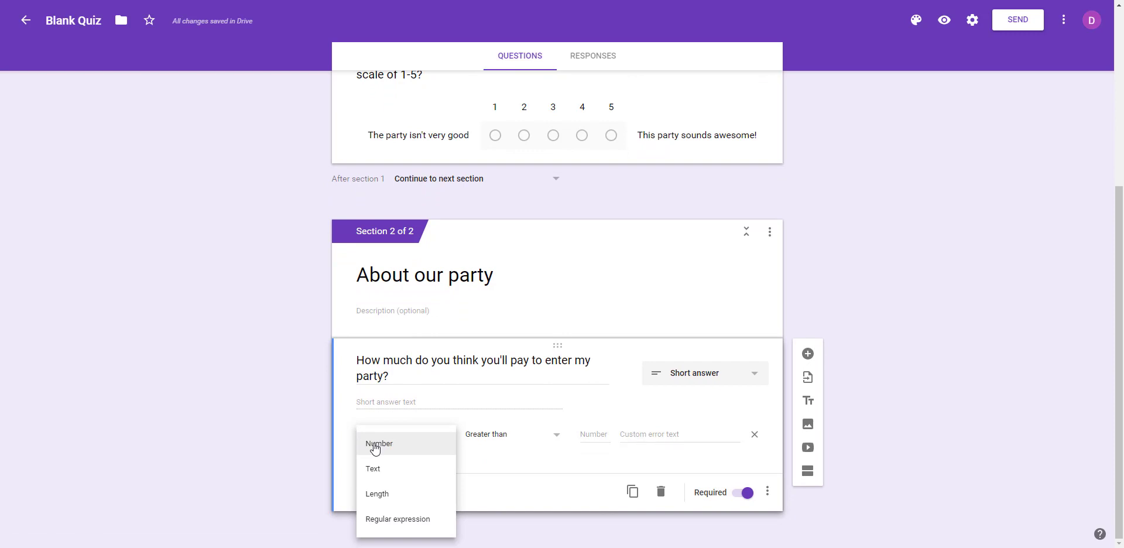
left_click(408, 521)
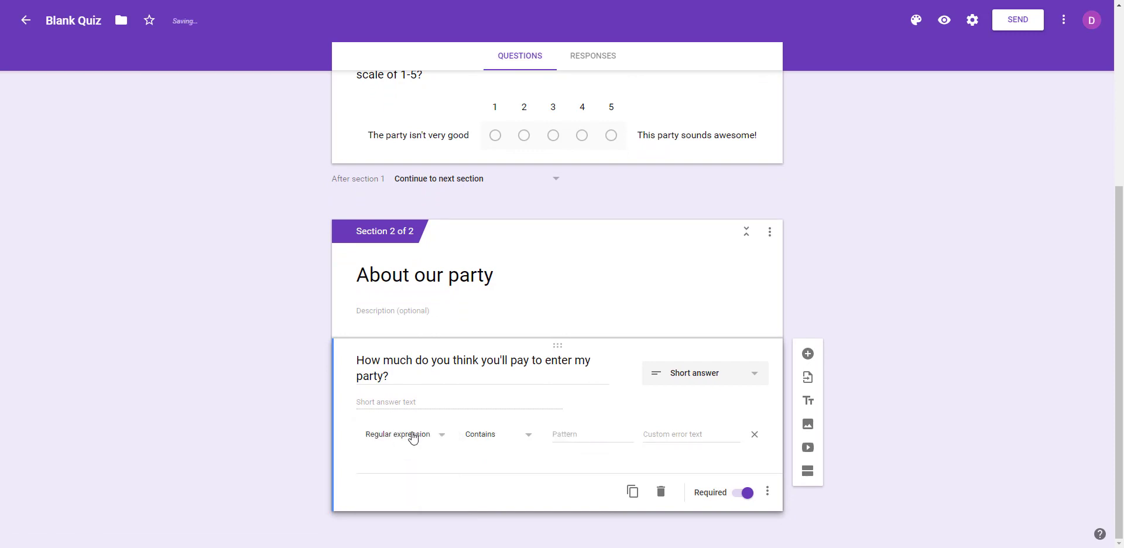
left_click(415, 439)
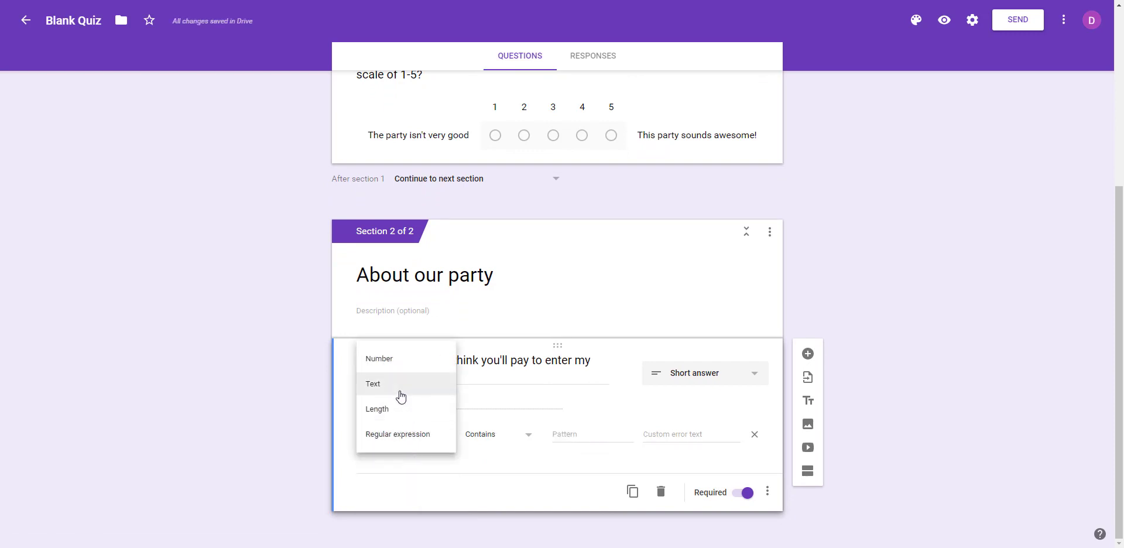
left_click(387, 388)
left_click(403, 448)
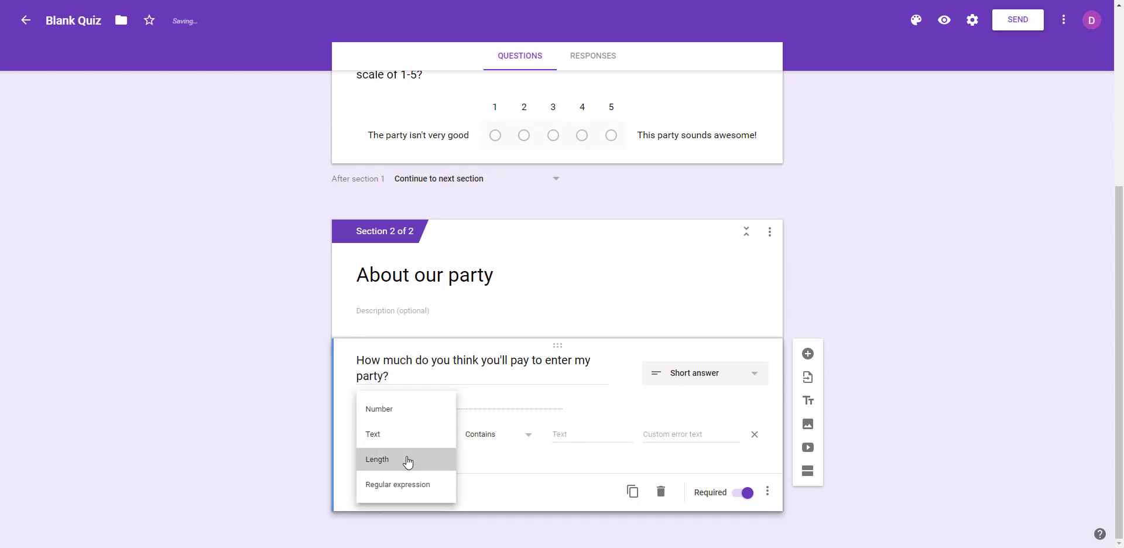
left_click(410, 458)
left_click(418, 440)
left_click(410, 389)
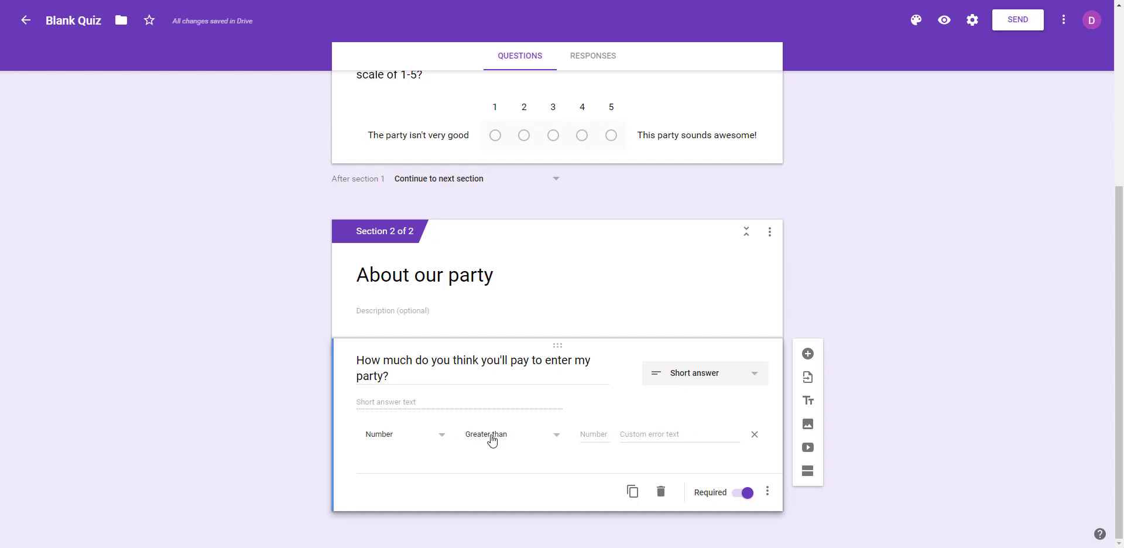
Require a number greater than or equal to 0, with the custom error text "Please type in a number!"
left_click(534, 443)
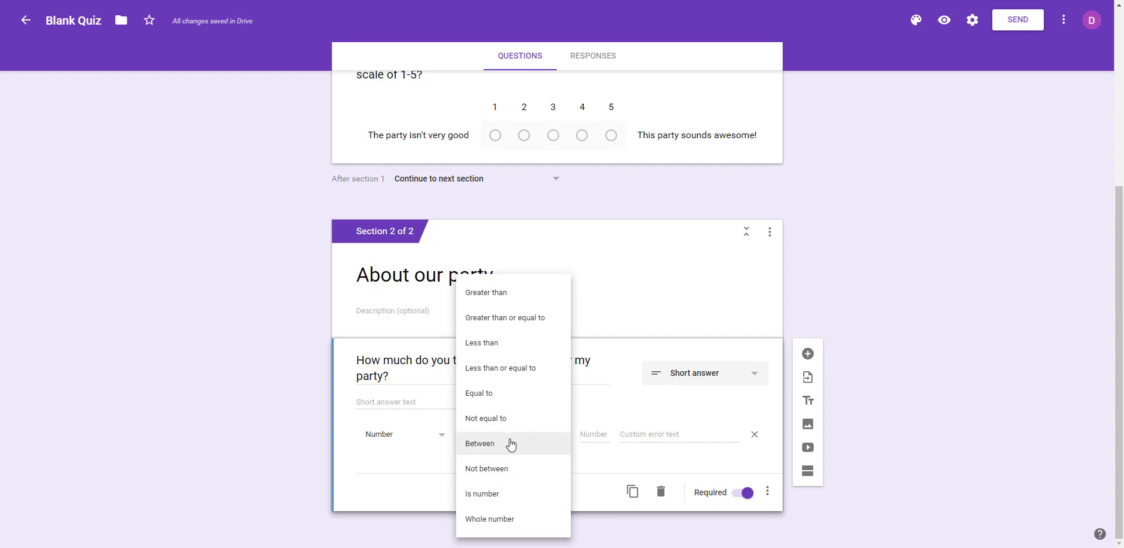
left_click(589, 463)
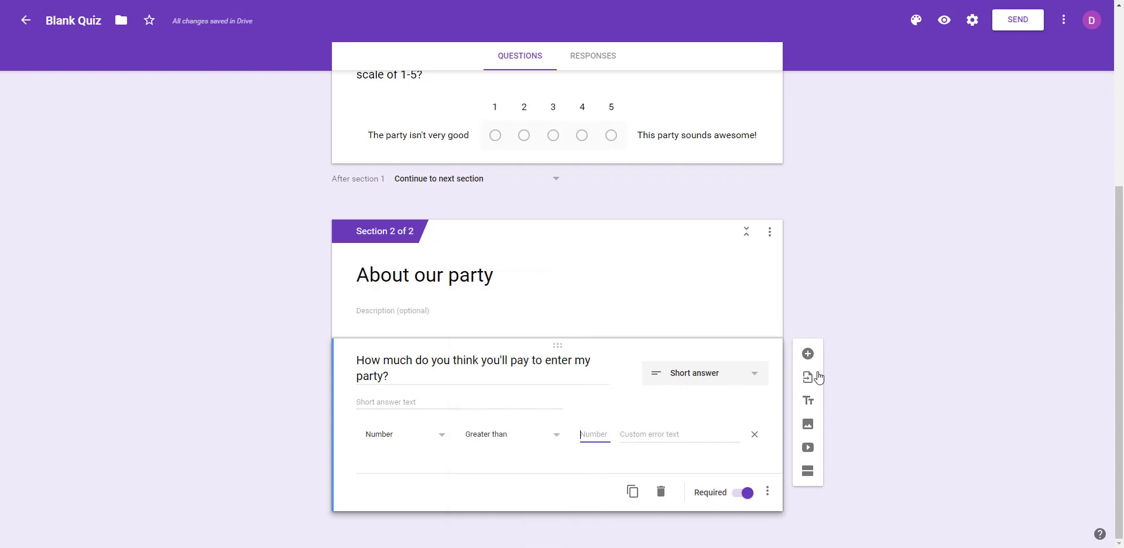
type("0")
left_click(511, 434)
left_click(530, 321)
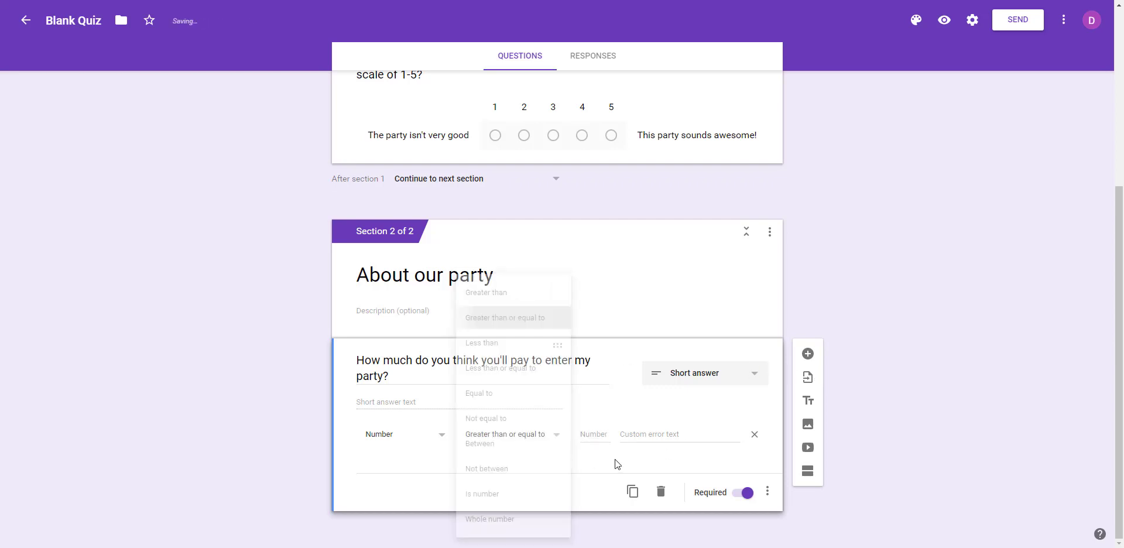
left_click(592, 435)
left_click(638, 434)
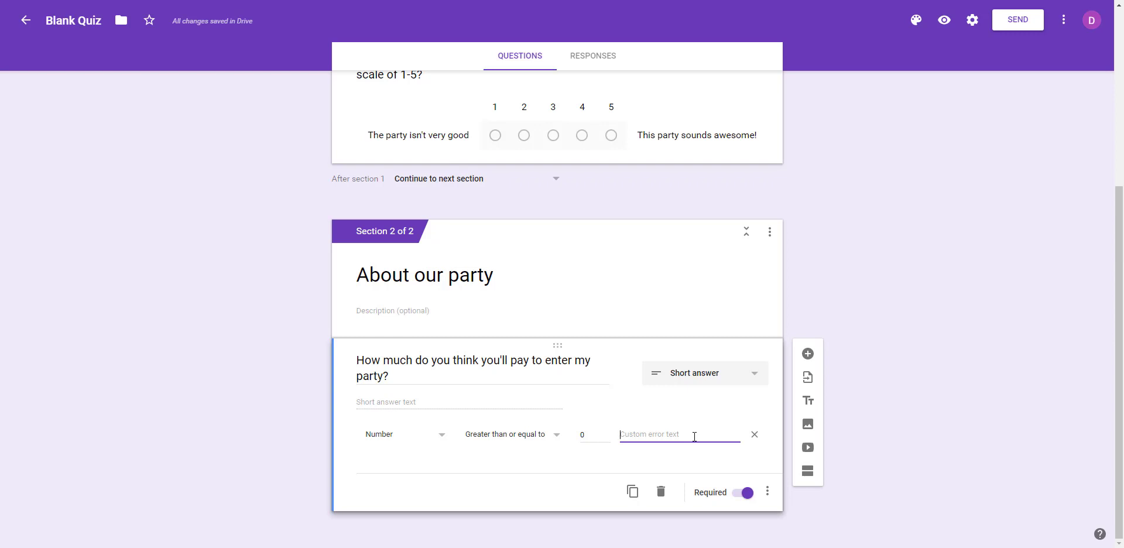
type("Please type in a number!")
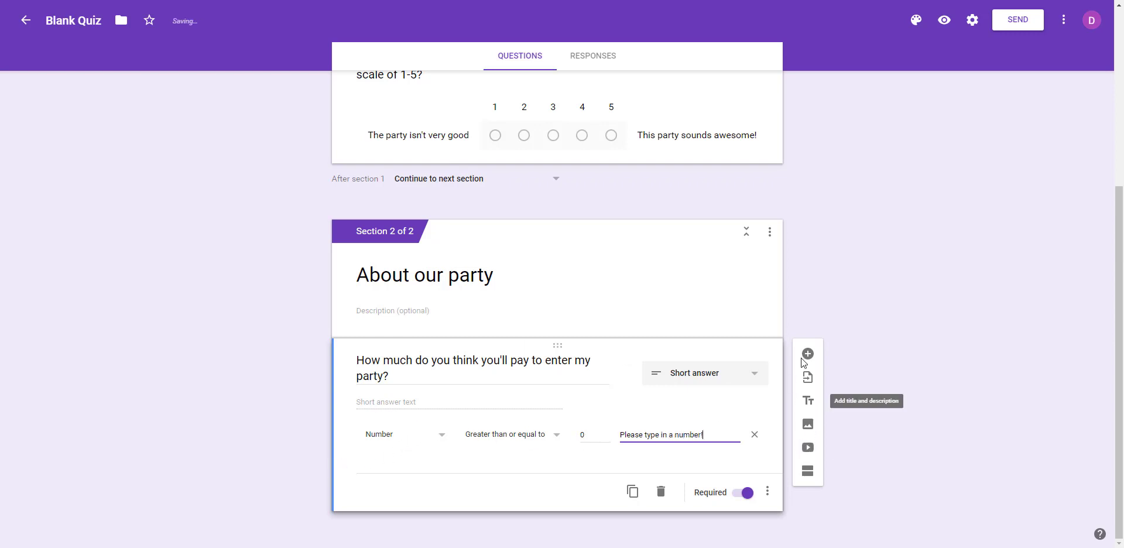
Preview the form and complete its first section with "Name" as the full name and a budget rating of 5
left_click(939, 30)
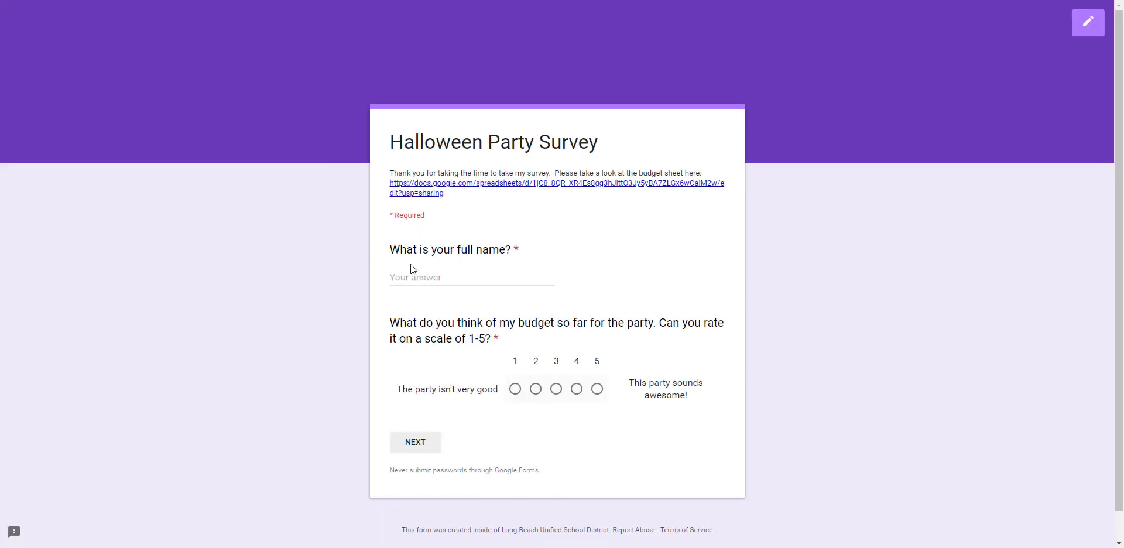
left_click(440, 279)
type("Name")
left_click(554, 390)
left_click(597, 389)
left_click(516, 390)
left_click_drag(406, 391, 501, 390)
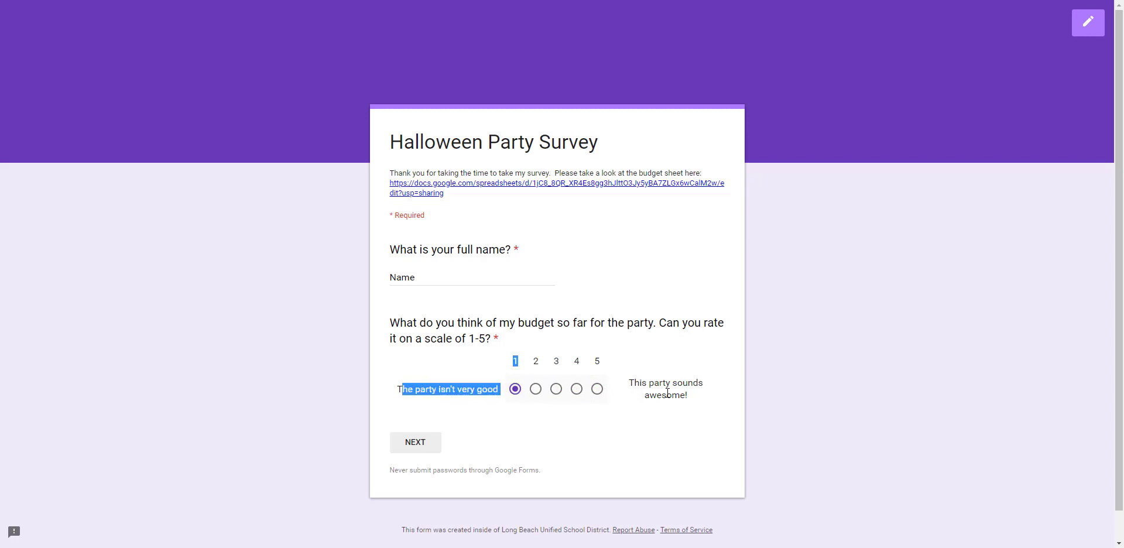
left_click(598, 390)
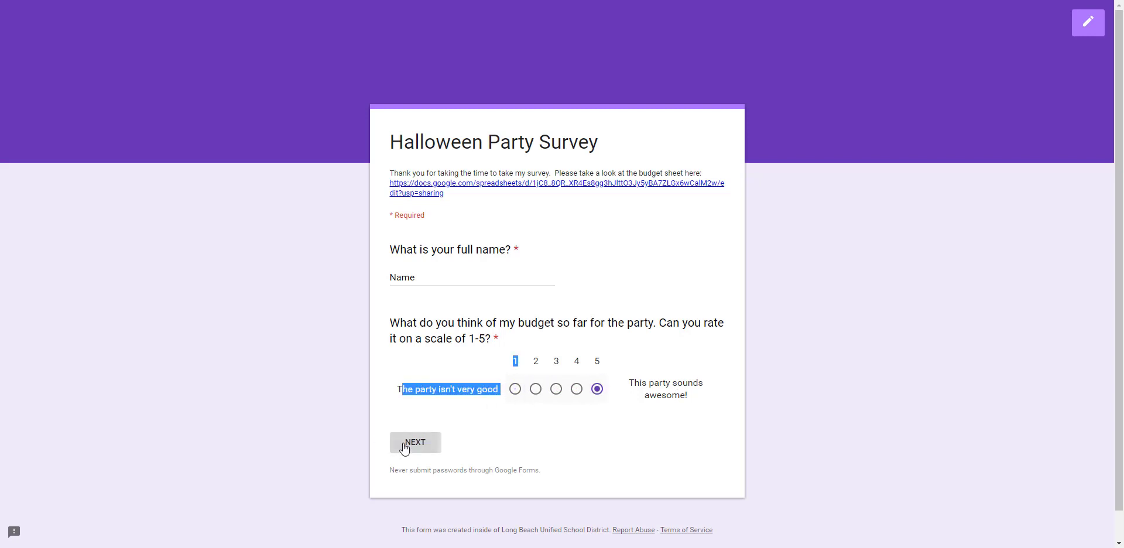
left_click(406, 444)
Try to submit the previewed form with "Zero dollars!" as the answer to the entry price question
left_click(440, 274)
type("Zero do")
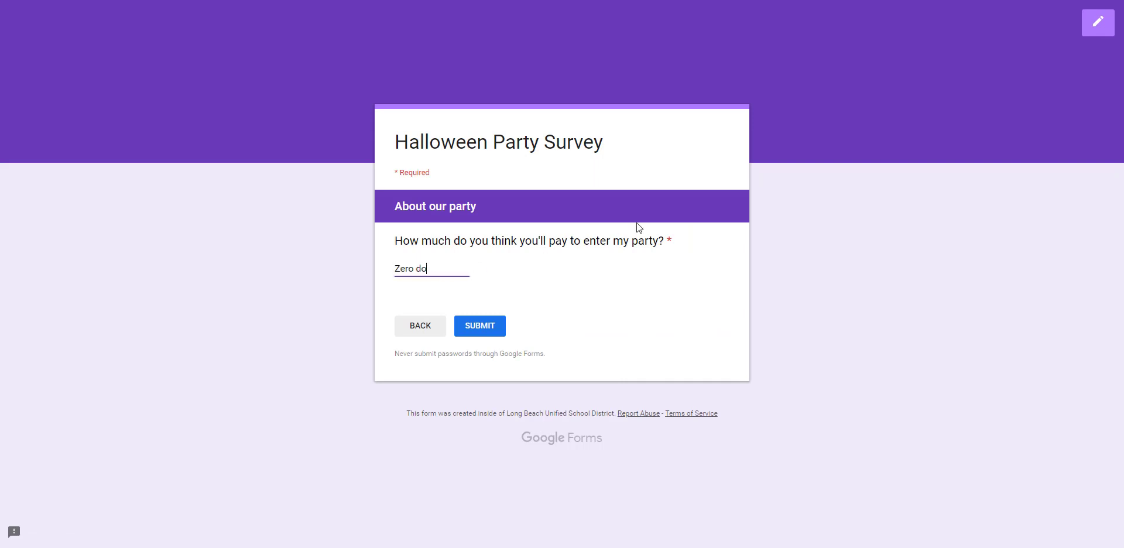
type("llars!")
left_click(488, 331)
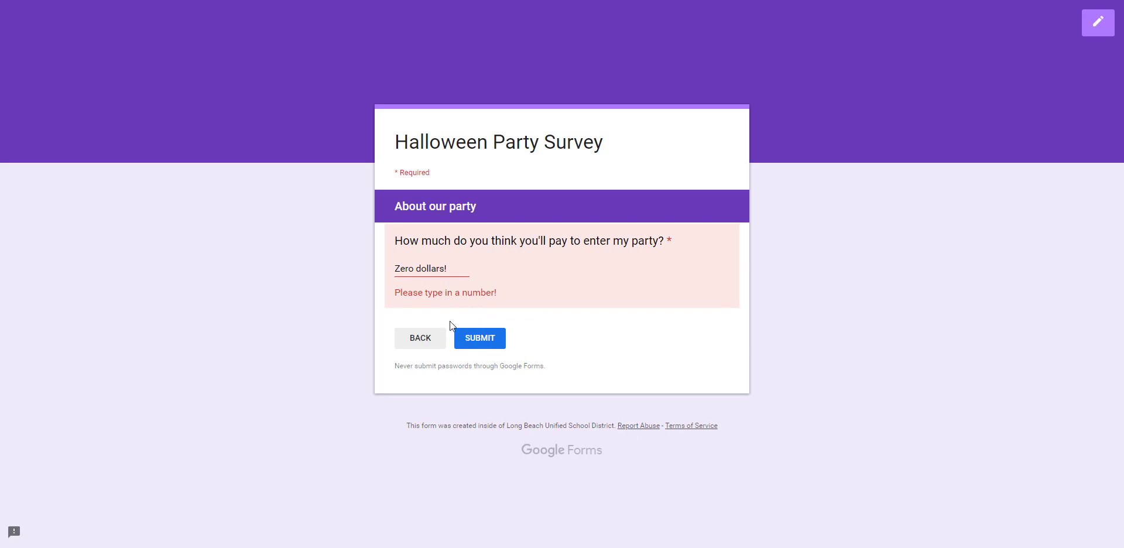
Replace the entry price answer with -2 to test the number validation
left_click_drag(453, 264, 311, 265)
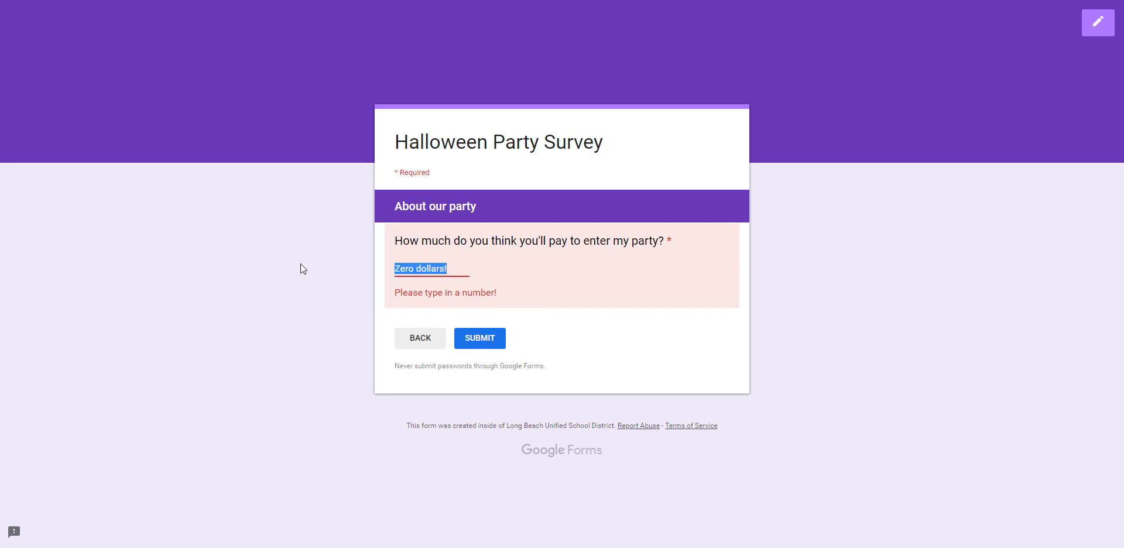
type("-2")
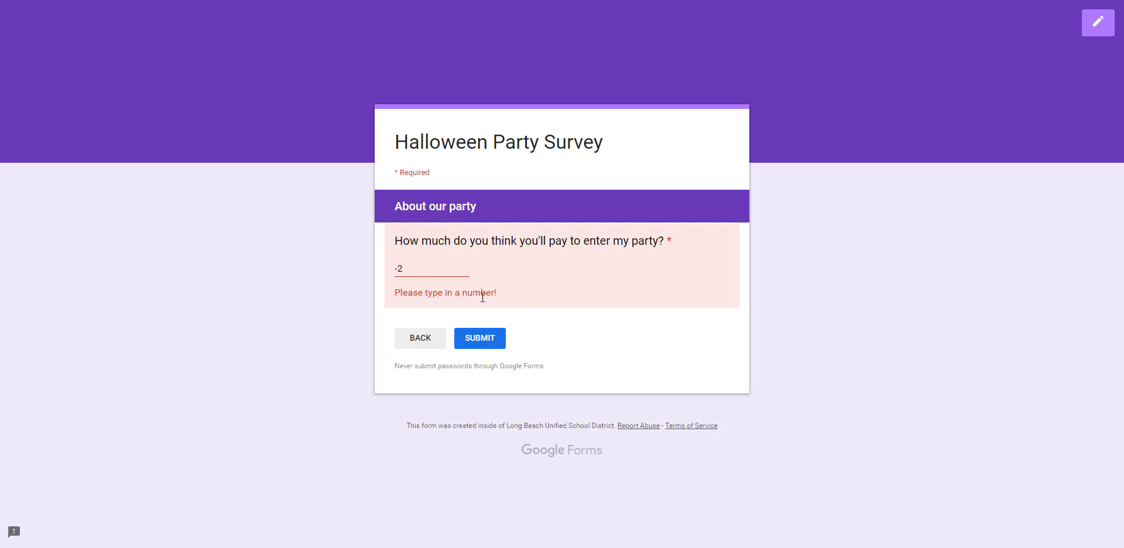
double_click(483, 294)
Clear the entry price answer and enter 20 instead
double_click(449, 265)
key("BackSpace")
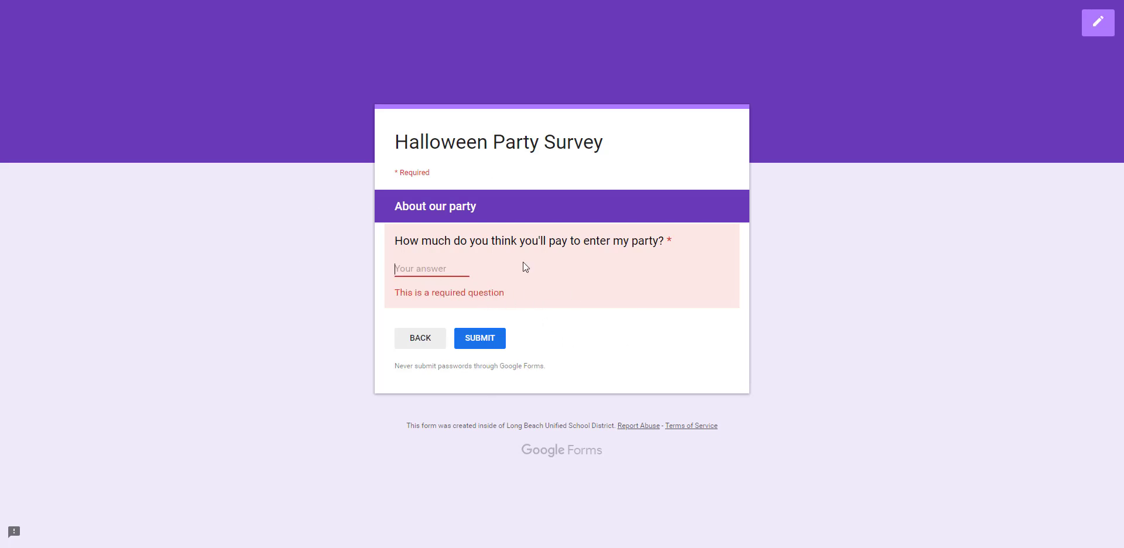
type("20")
left_click(535, 301)
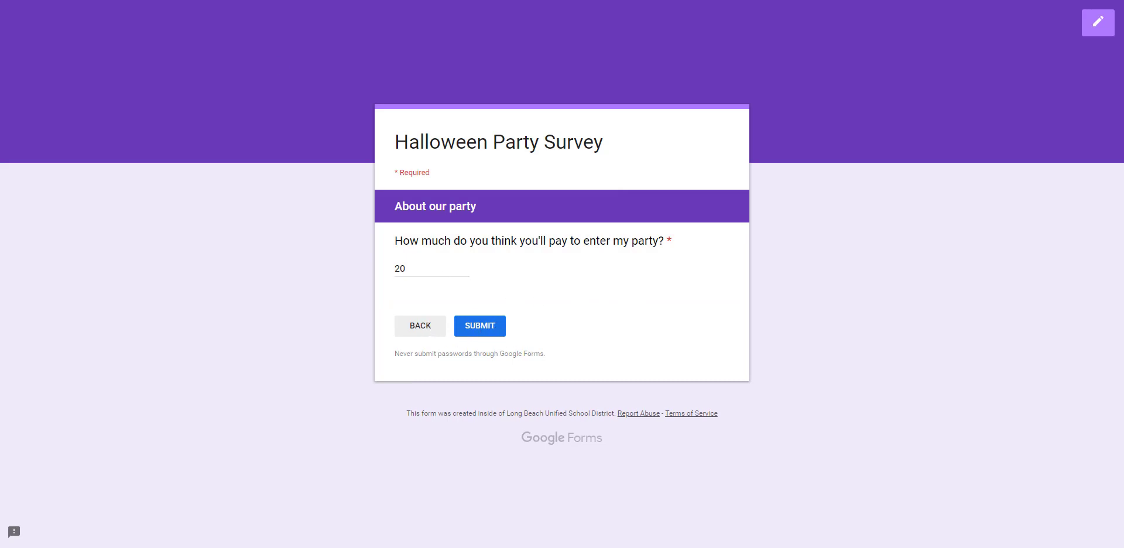
Close the form preview without submitting the entered answers and return to the form editor
right_click(214, 0)
left_click(246, 65)
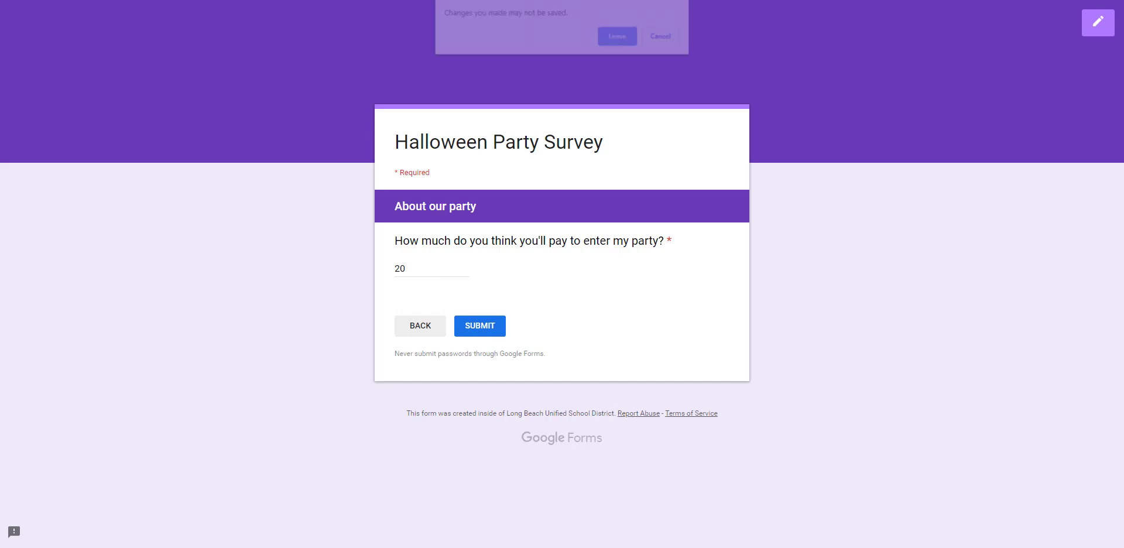
left_click(622, 36)
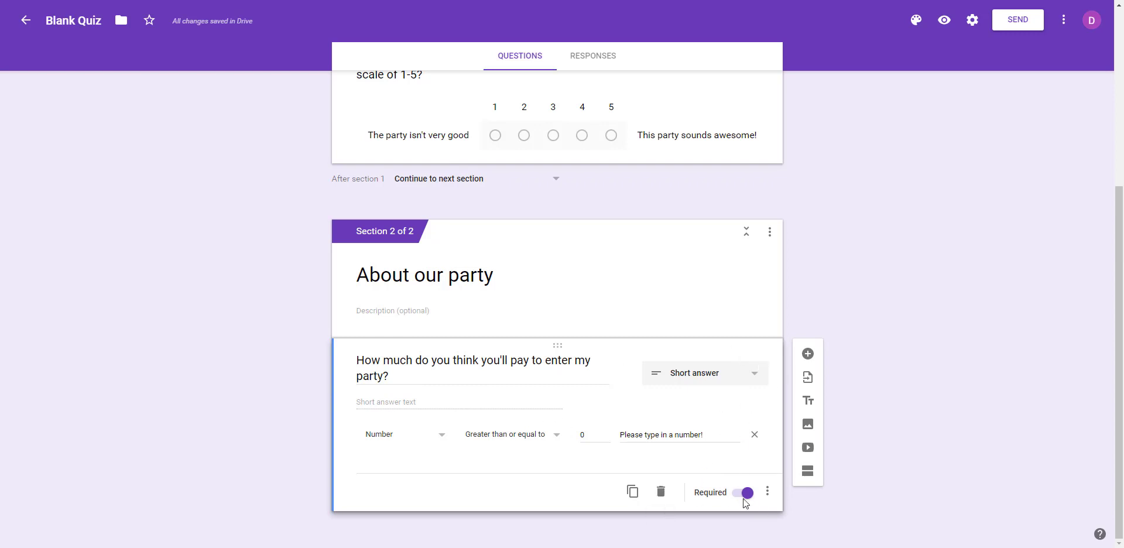
Add a dropdown question below the entry price question, titled "Please let me know what your favorite type of soda is"
left_click(808, 355)
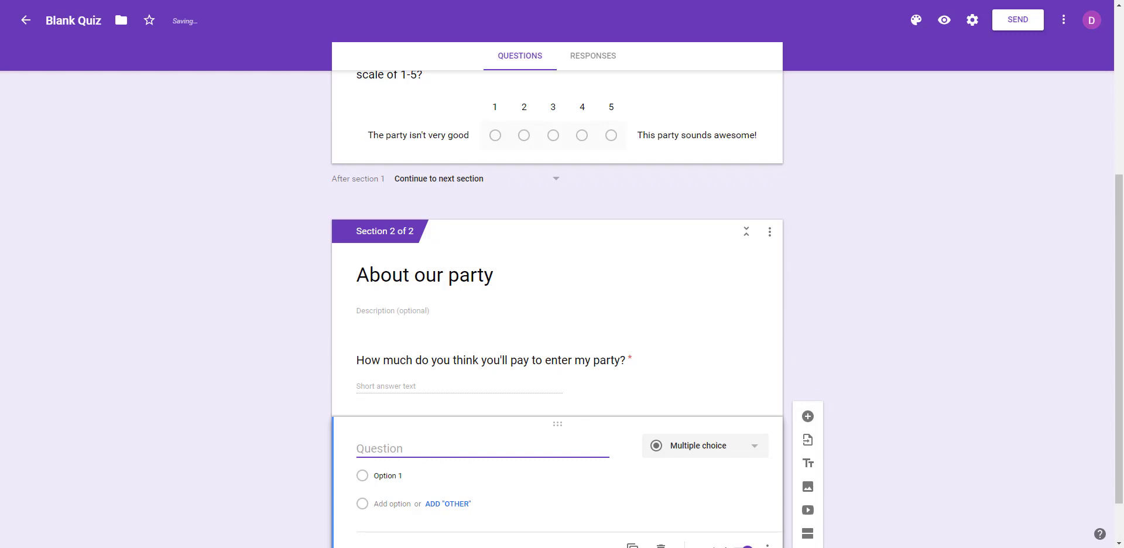
scroll(868, 437, "down", 1)
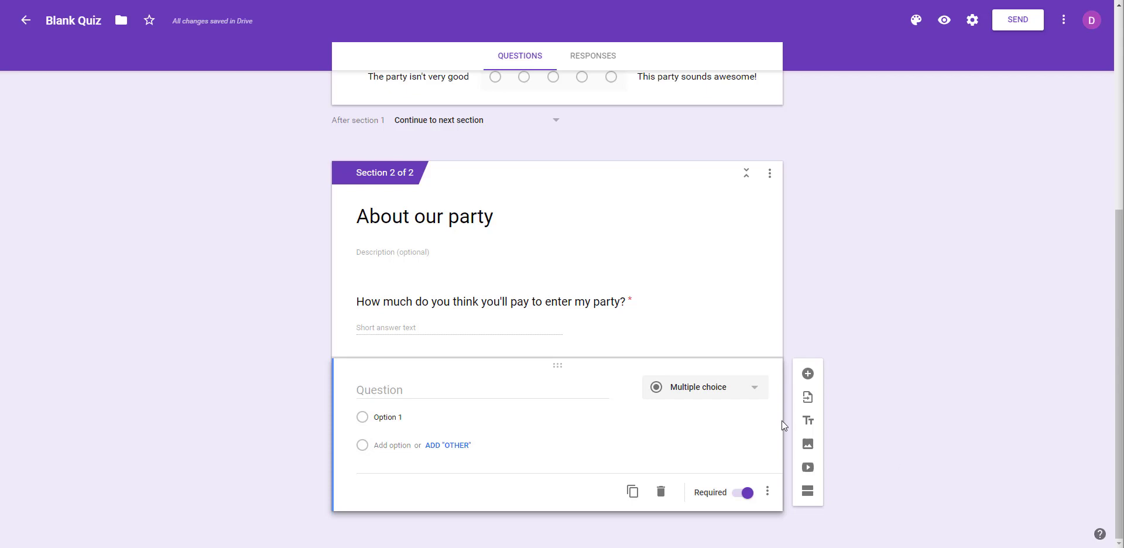
left_click(445, 389)
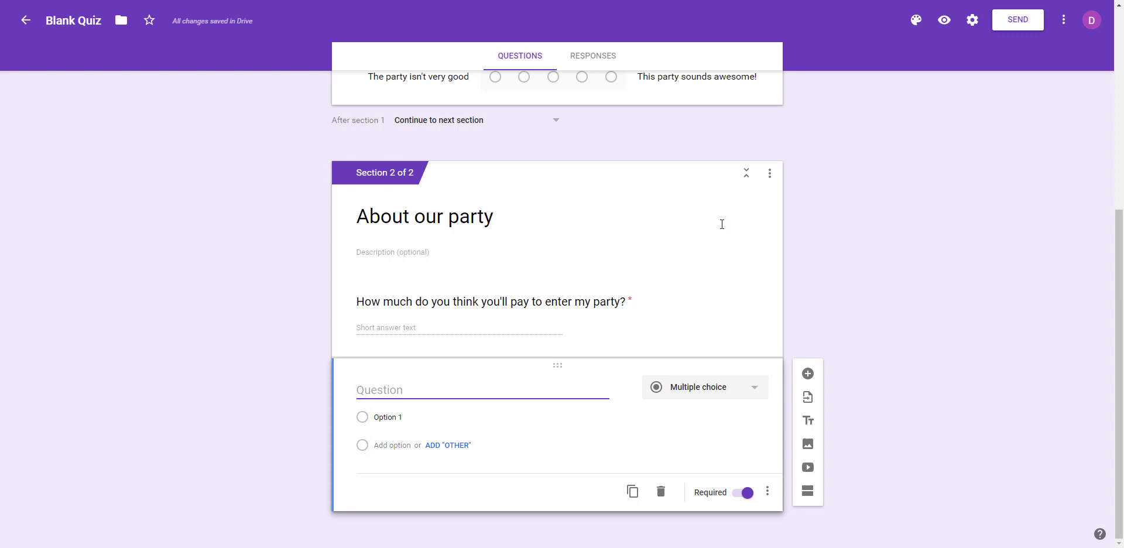
type("Please let me know what you")
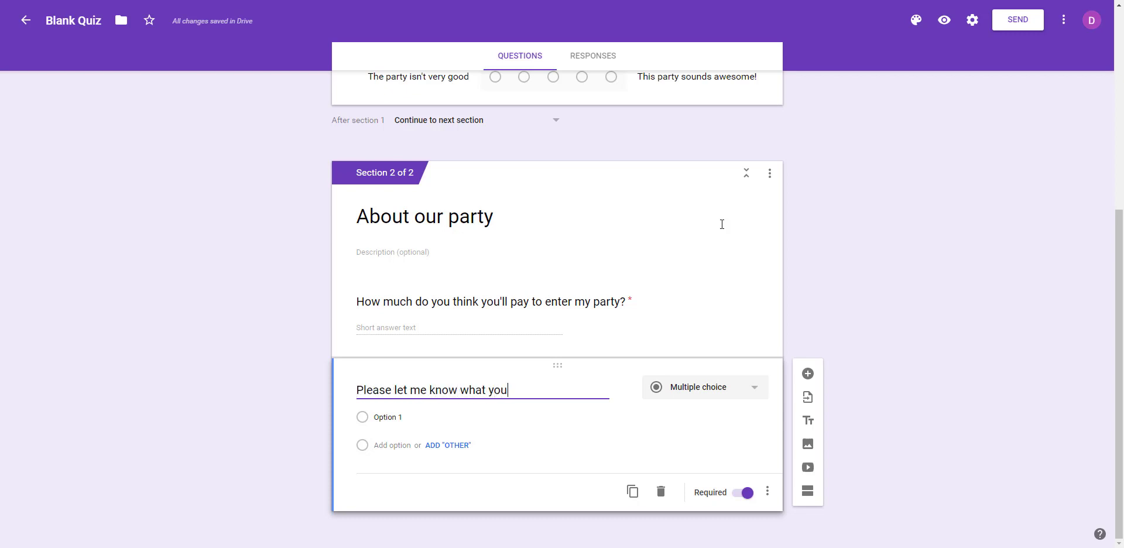
type("r favorite type of soda is")
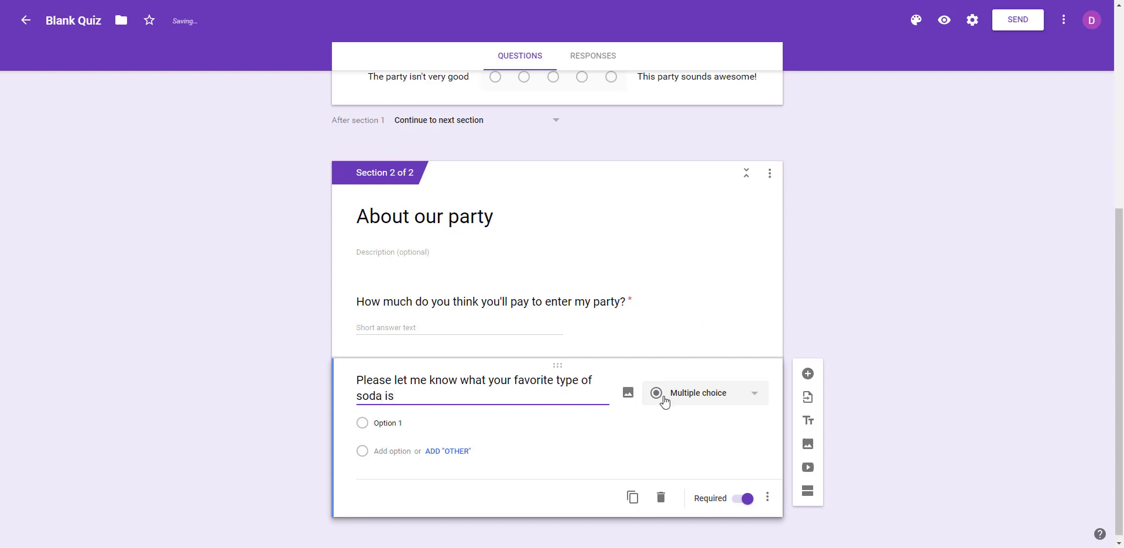
left_click(671, 395)
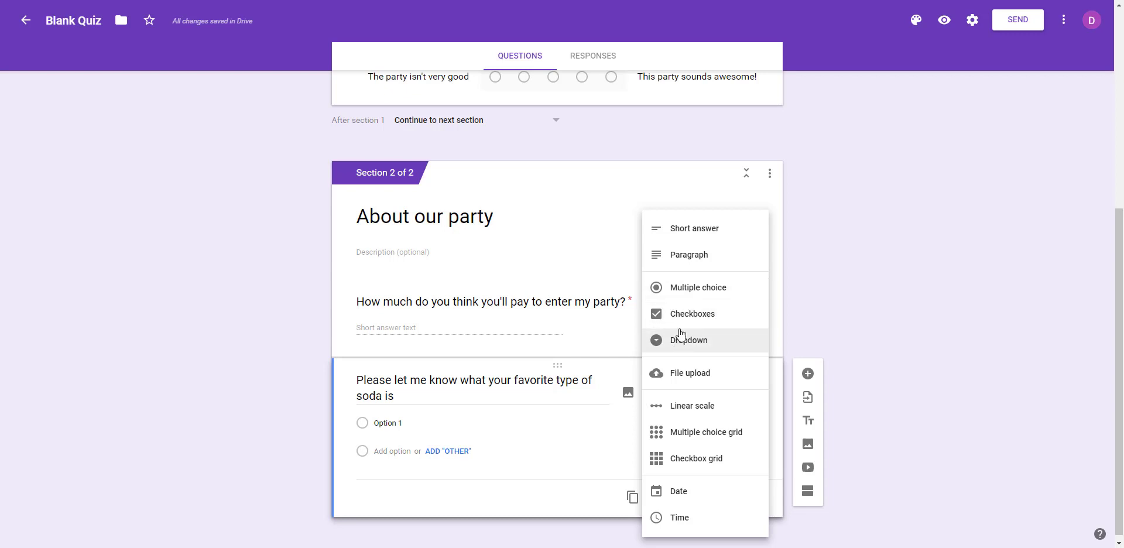
left_click(701, 346)
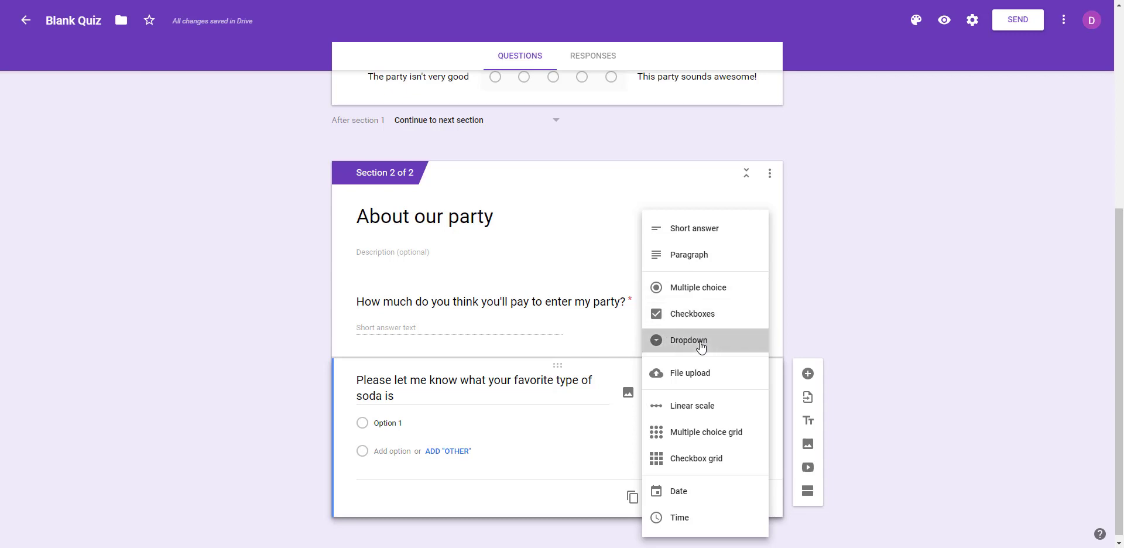
Enter Cola, Lemon Lime, Root Beer, Orange and Grape as the soda question's options and remove the extra sixth option
left_click(410, 420)
type("C")
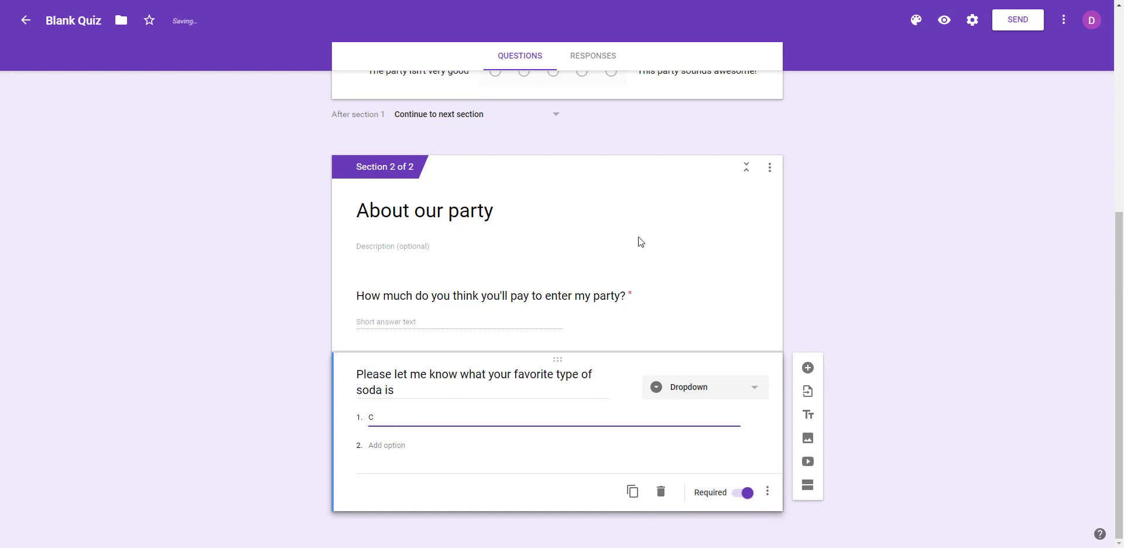
type("ola")
key("Return")
type("Lemon Lime")
key("Return")
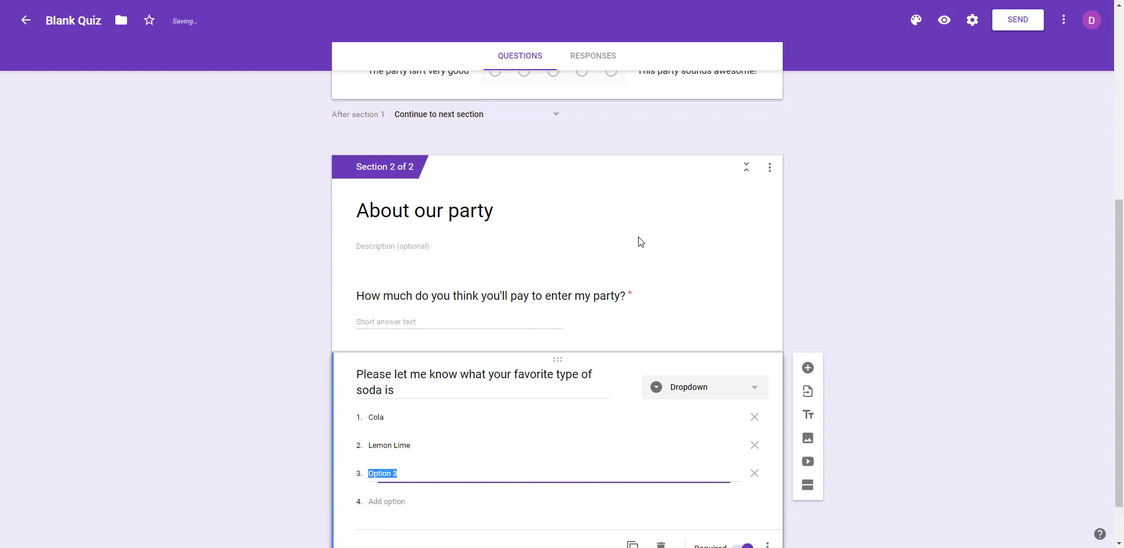
type("Root Beer")
key("Return")
type("Orange")
key("Return")
type("Grape")
key("Return")
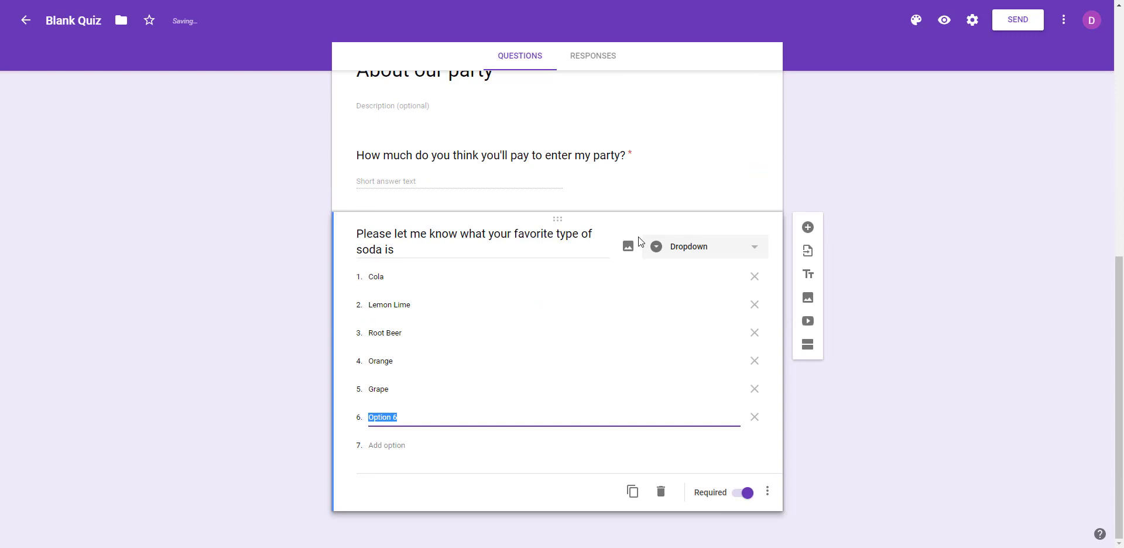
left_click(754, 417)
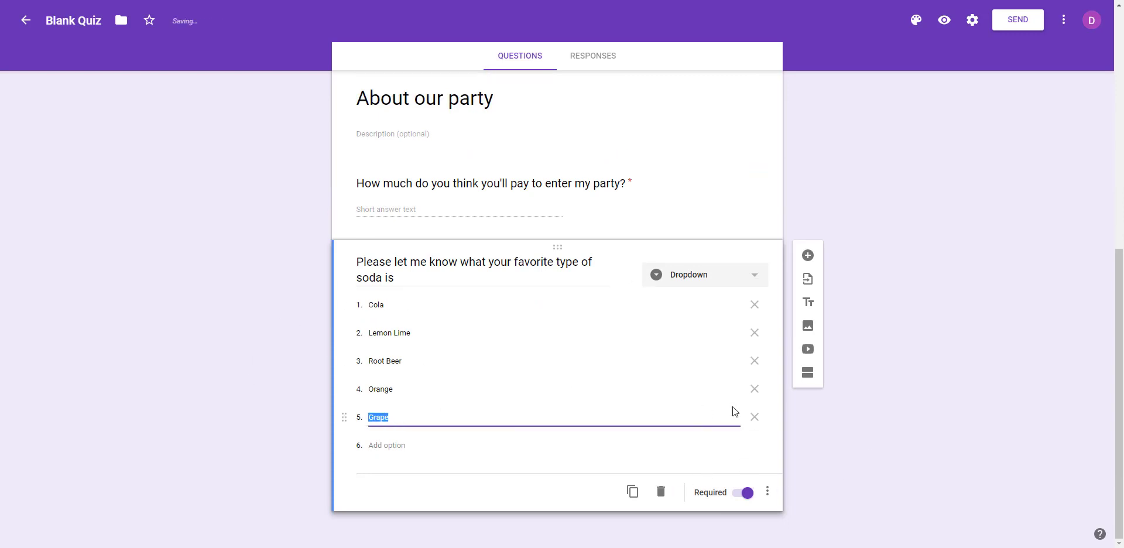
left_click(998, 449)
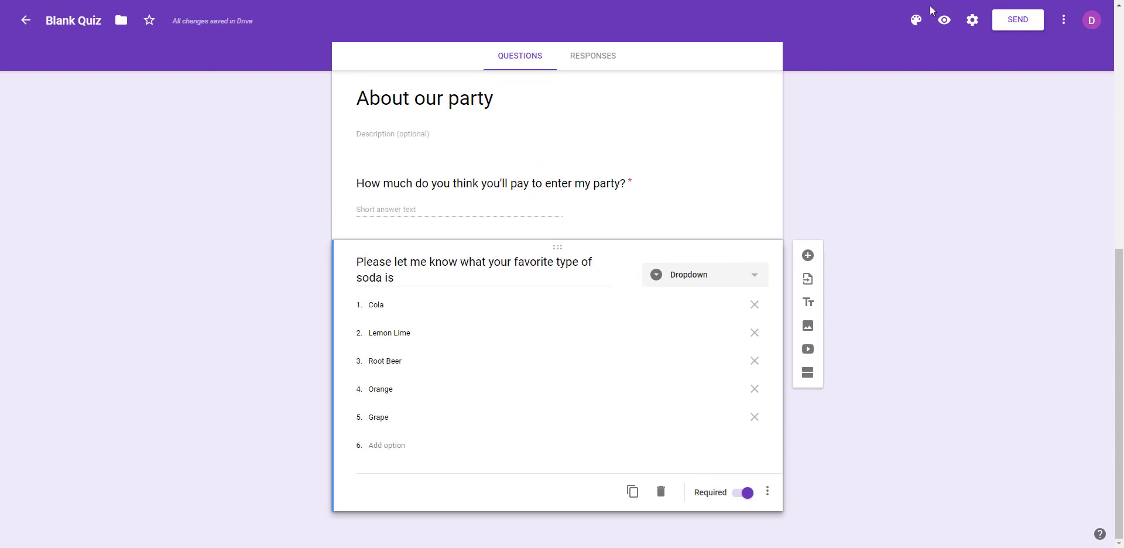
Preview the form and complete its first section with "asdf" as the full name and a budget rating of 2
left_click(944, 20)
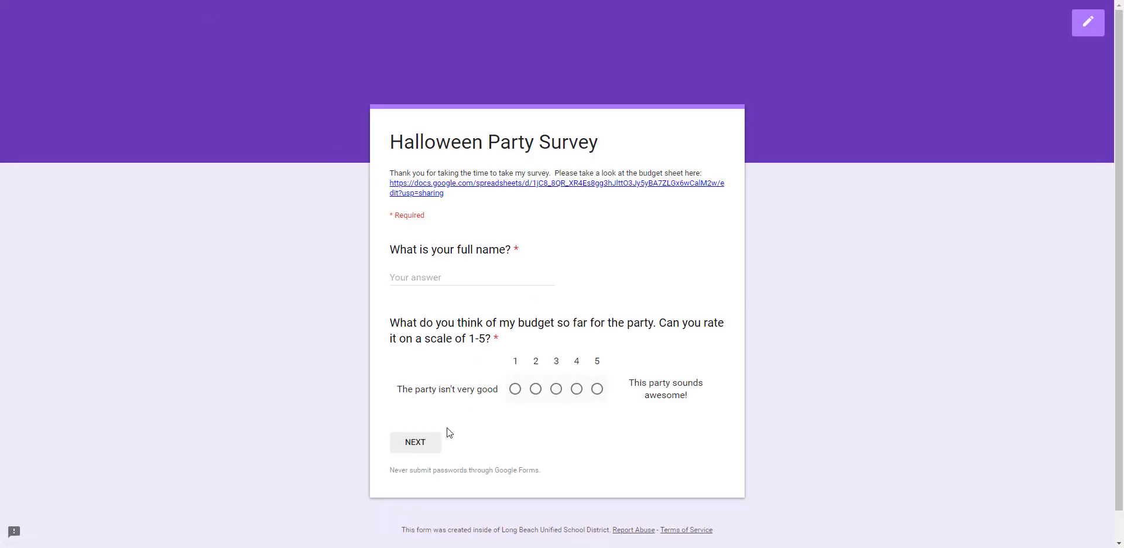
left_click(463, 277)
type("asdf")
left_click(536, 389)
left_click(424, 448)
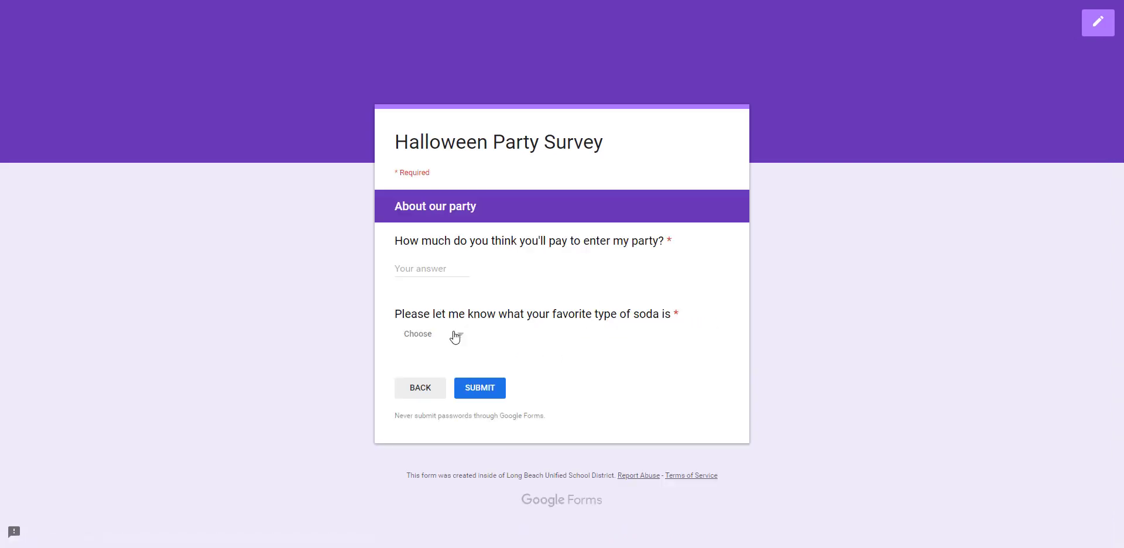
Examine the soda question and its dropdown choices in the preview without choosing one, and close the preview
left_click_drag(396, 311, 695, 319)
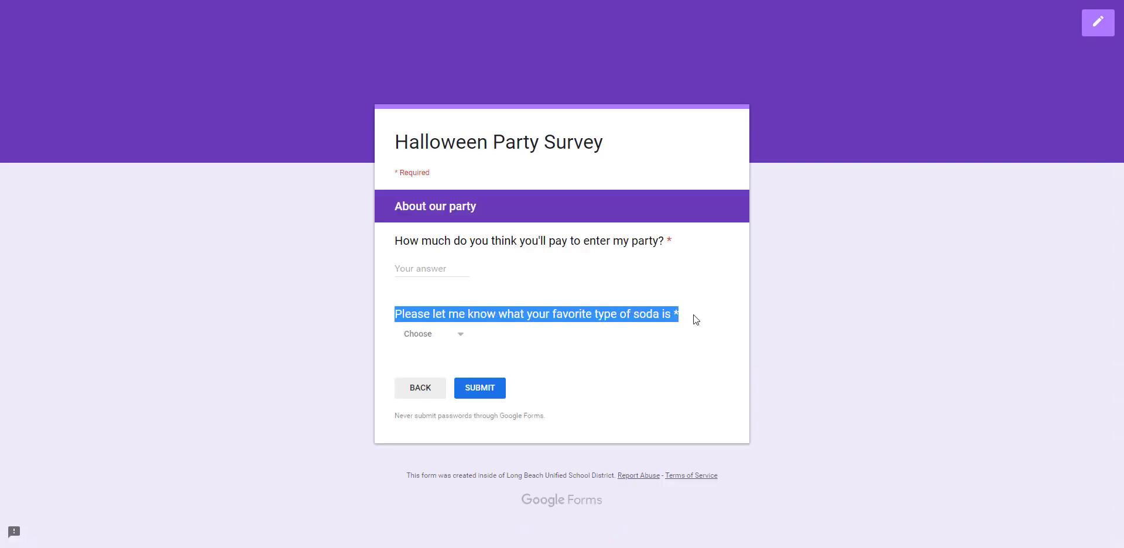
left_click(695, 319)
left_click(459, 334)
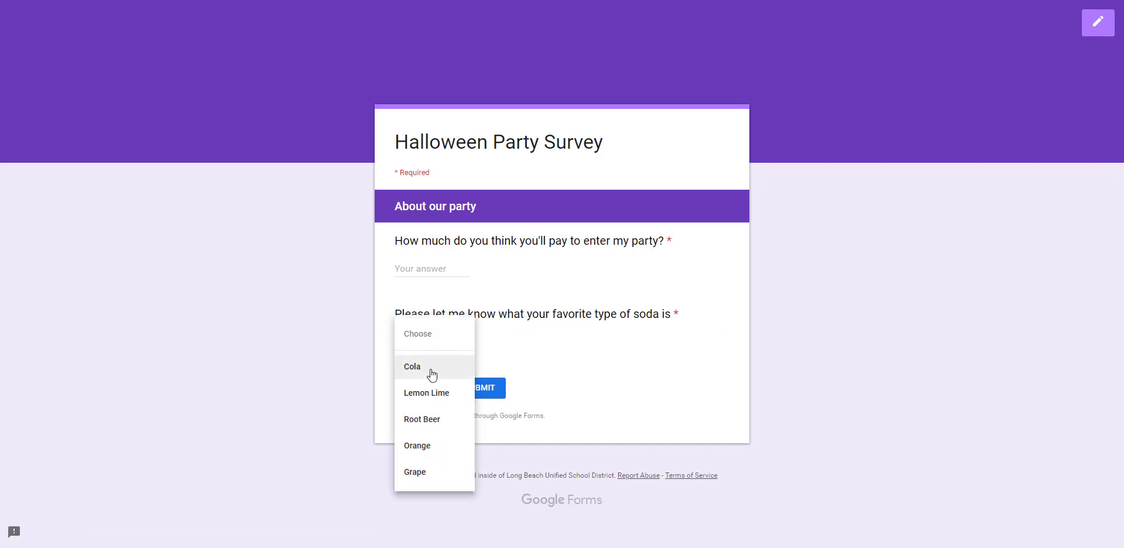
left_click(452, 334)
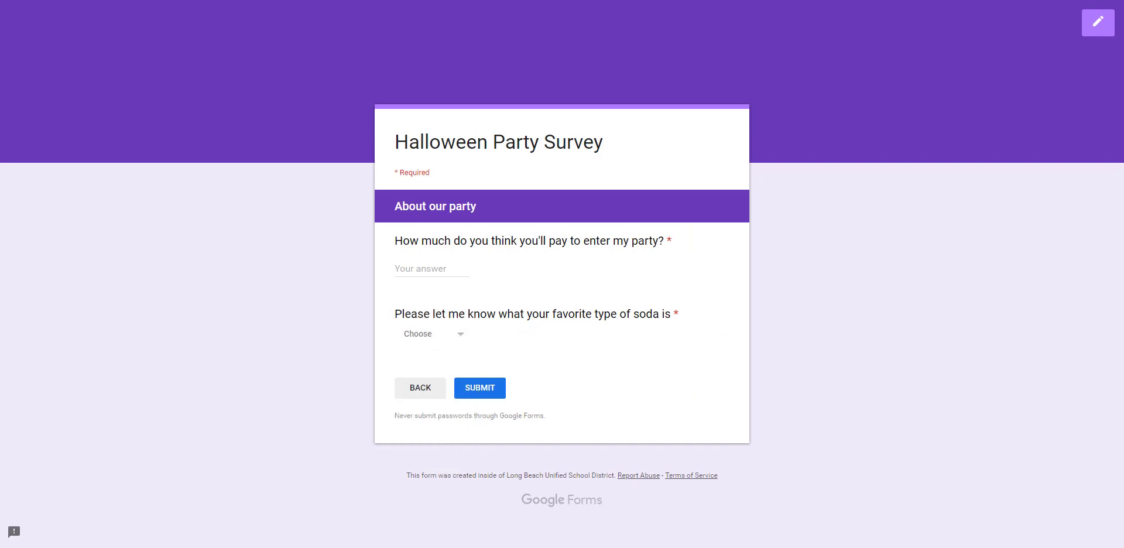
key("ctrl+w")
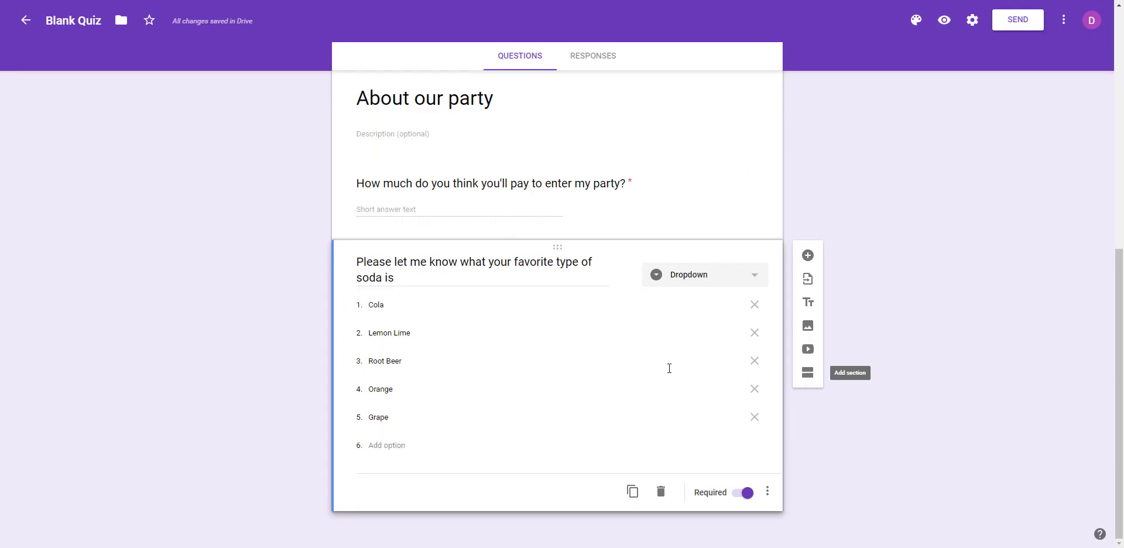
Review the entry price question's number validation and the soda question's dropdown options in the form editor
left_click(667, 186)
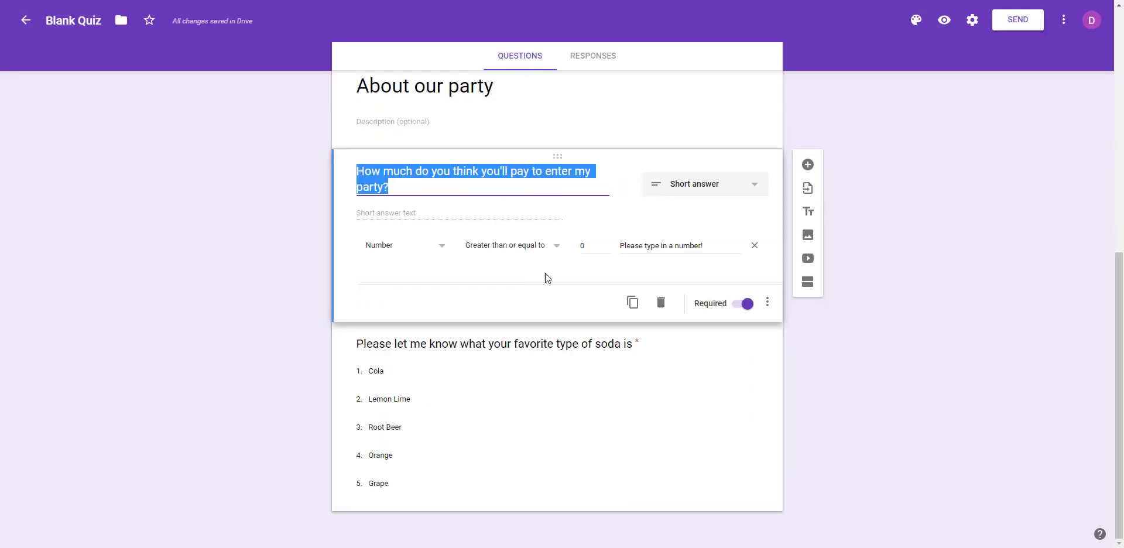
left_click(591, 245)
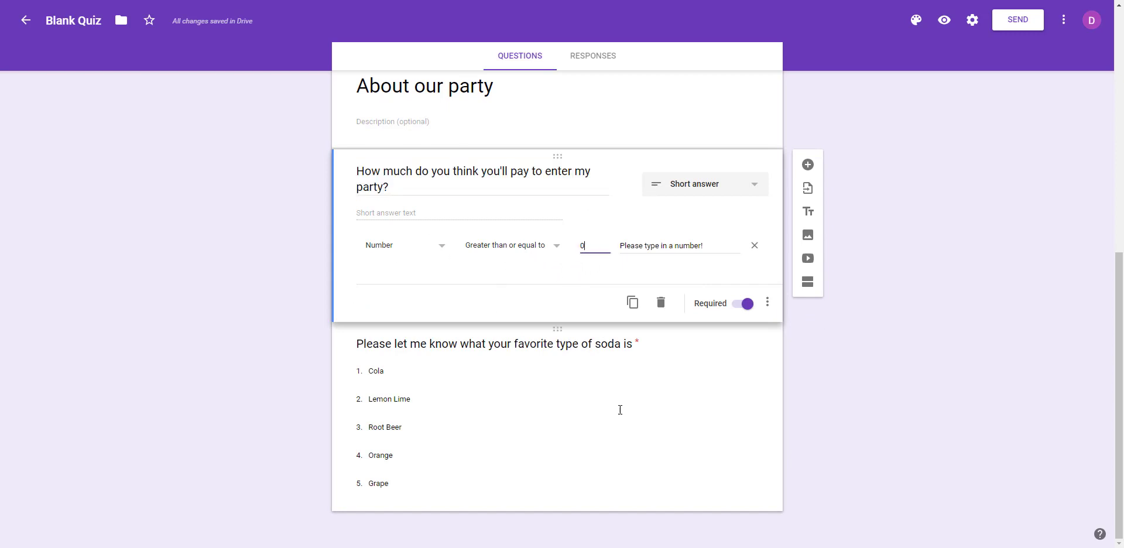
left_click(688, 346)
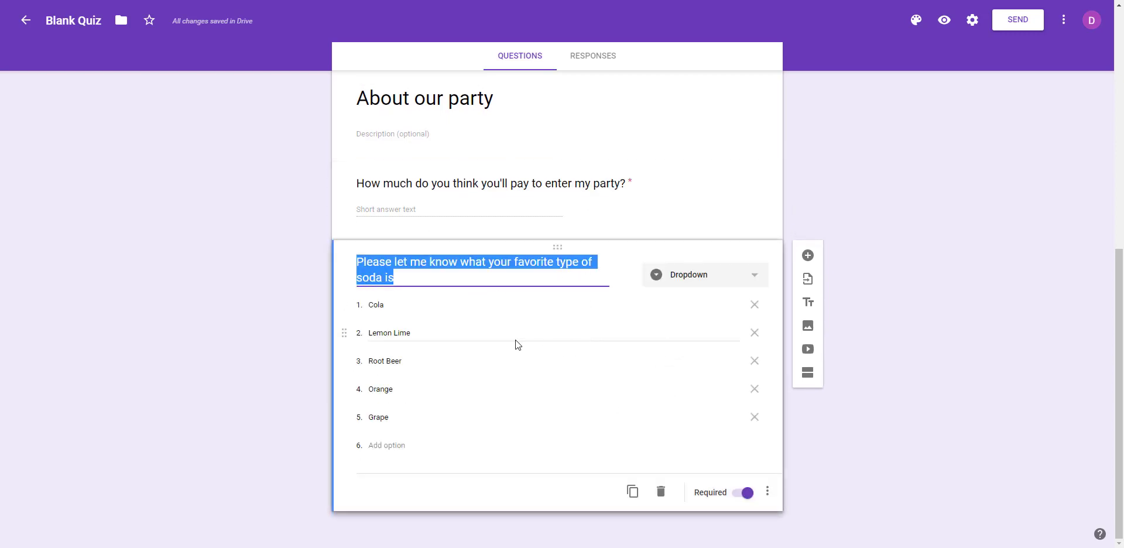